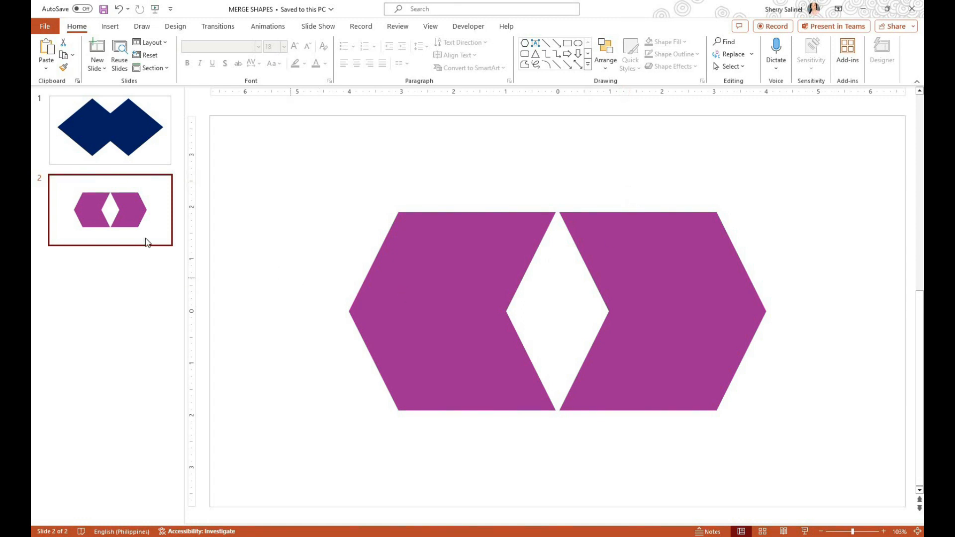
# - Add a blank slide after slide 2 and draw a rectangle with two rounded diagonal corners, about 4.1" wide and 2.38" high
pyautogui.click(110, 231)
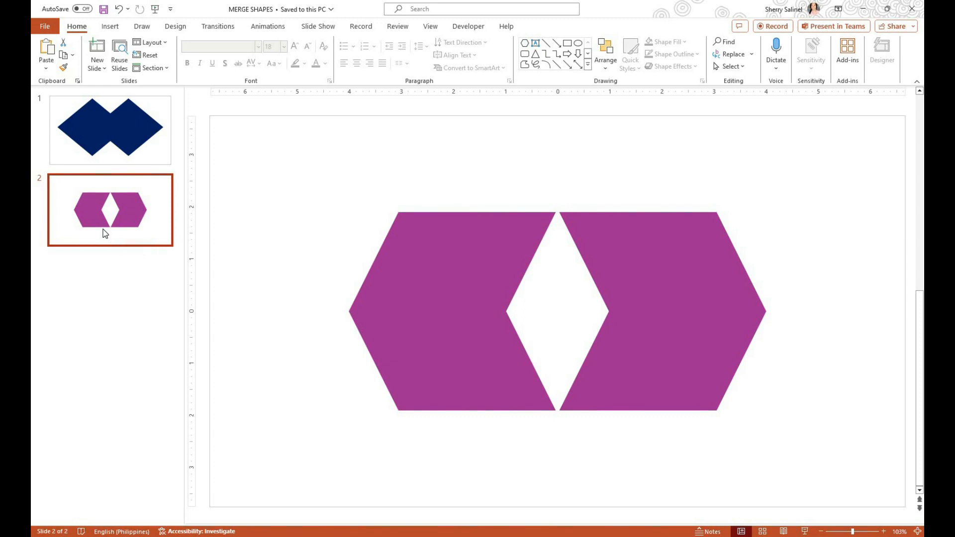
pyautogui.press('Return')
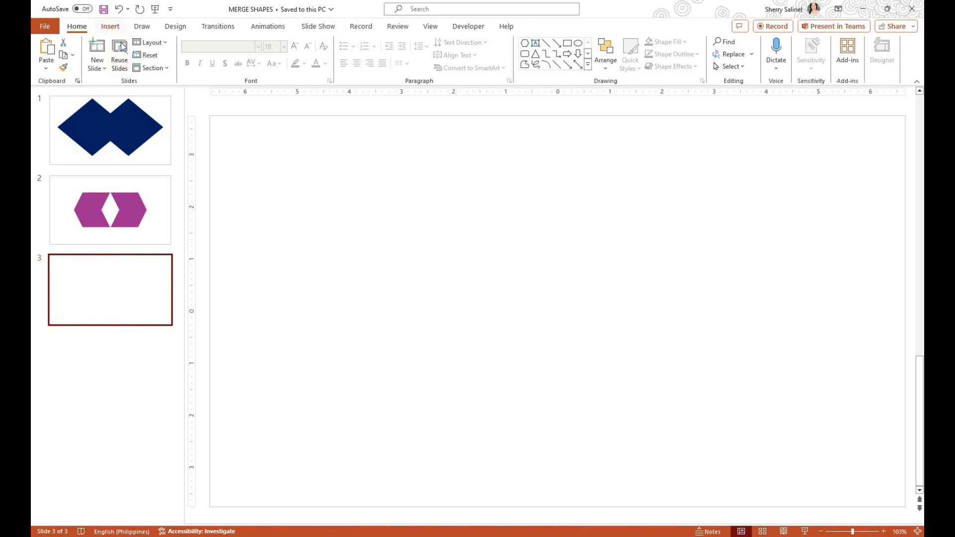
pyautogui.click(110, 27)
pyautogui.click(254, 50)
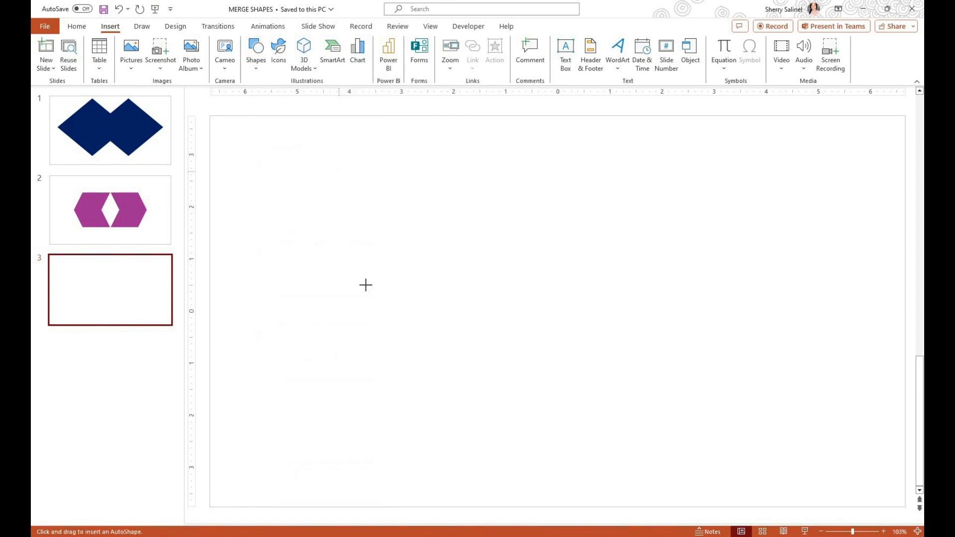
pyautogui.moveTo(338, 237)
pyautogui.mouseDown()
pyautogui.moveTo(569, 354)
pyautogui.moveTo(552, 361)
pyautogui.mouseUp()
pyautogui.moveTo(421, 303)
pyautogui.mouseDown()
pyautogui.moveTo(390, 329)
pyautogui.moveTo(402, 318)
pyautogui.moveTo(391, 290)
pyautogui.moveTo(400, 235)
pyautogui.mouseUp()
# - Apply the black intense theme style to the rectangle, duplicate it, and place the copy level with it on its right
pyautogui.click(394, 65)
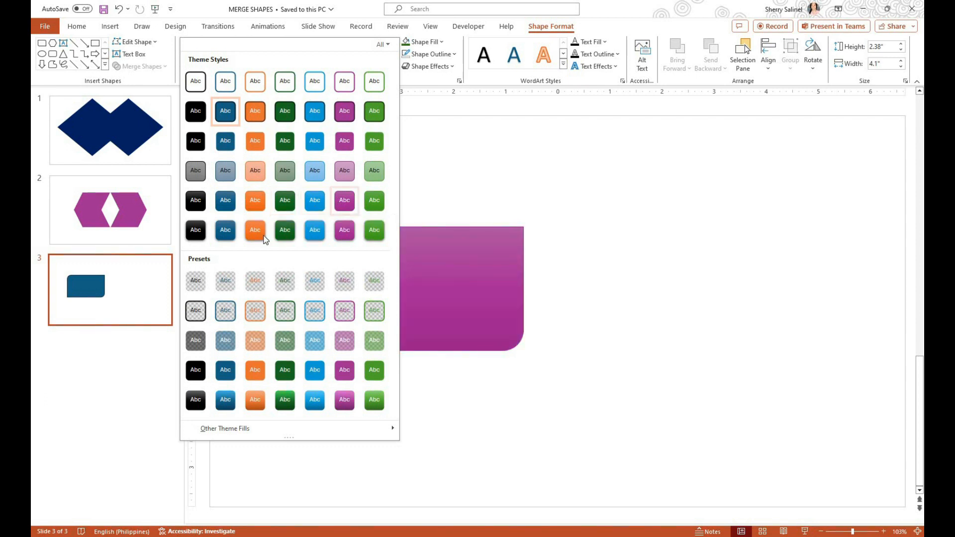
pyautogui.click(202, 231)
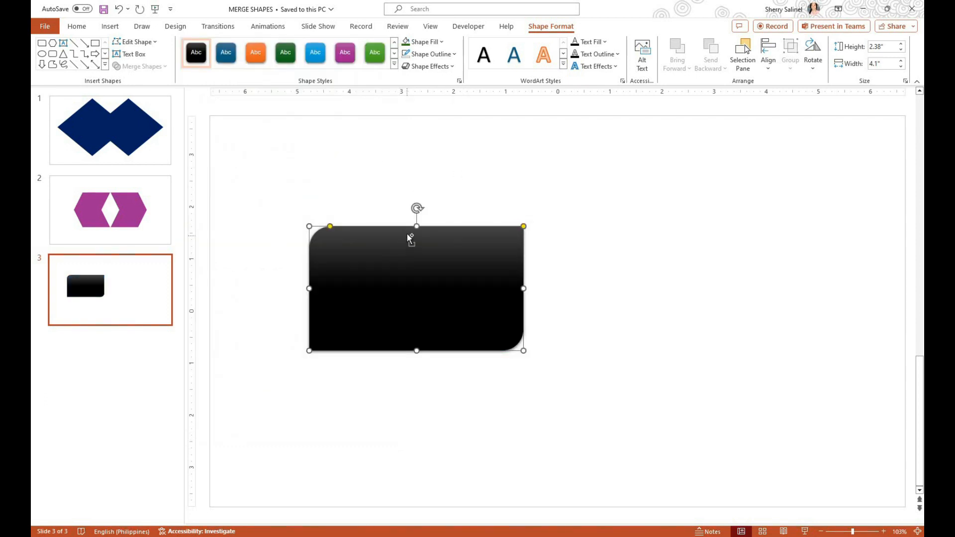
pyautogui.hotkey('ctrl', 'd')
pyautogui.moveTo(626, 293); pyautogui.dragTo(659, 285)
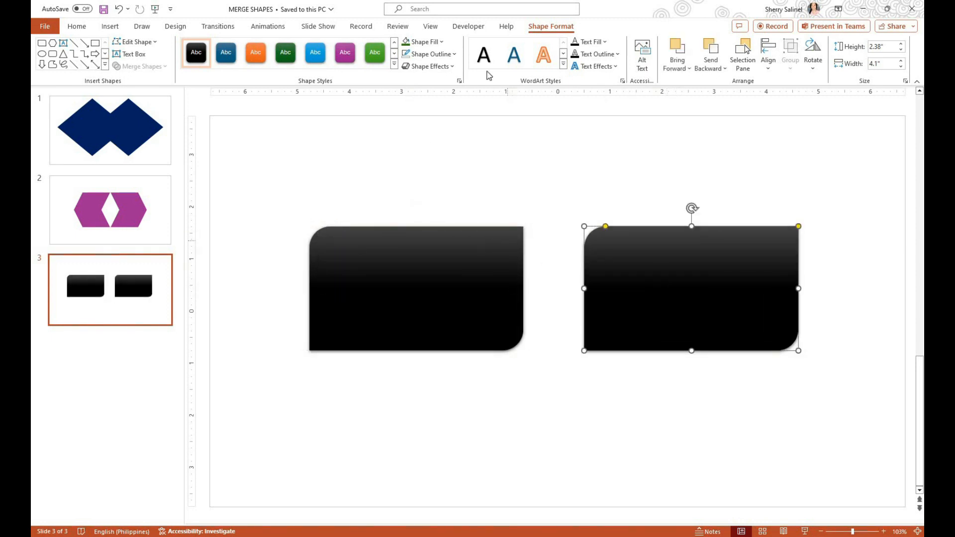
# - Fill the copy dark green and the original rectangle yellow, and move the green shape slightly closer to the yellow one
pyautogui.click(437, 42)
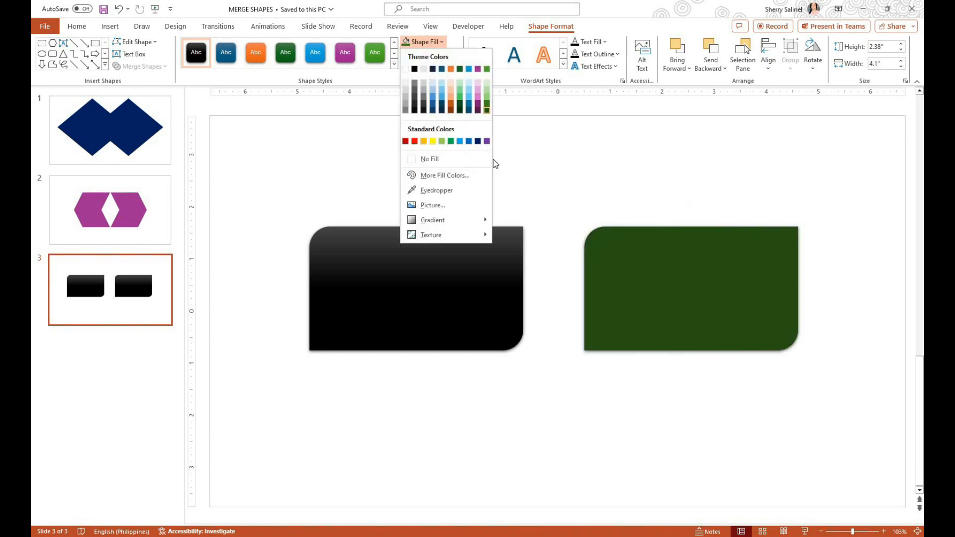
pyautogui.click(486, 109)
pyautogui.press('Tab')
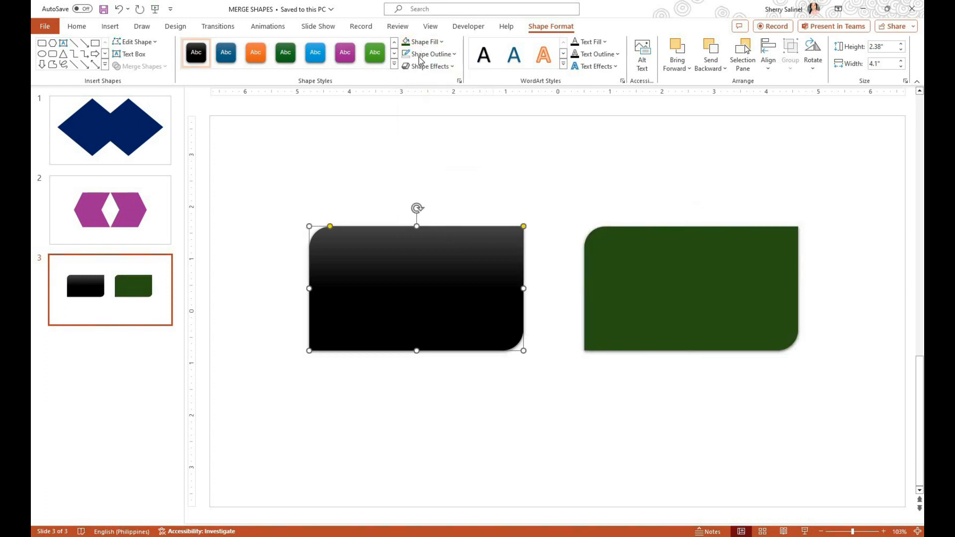
pyautogui.click(440, 42)
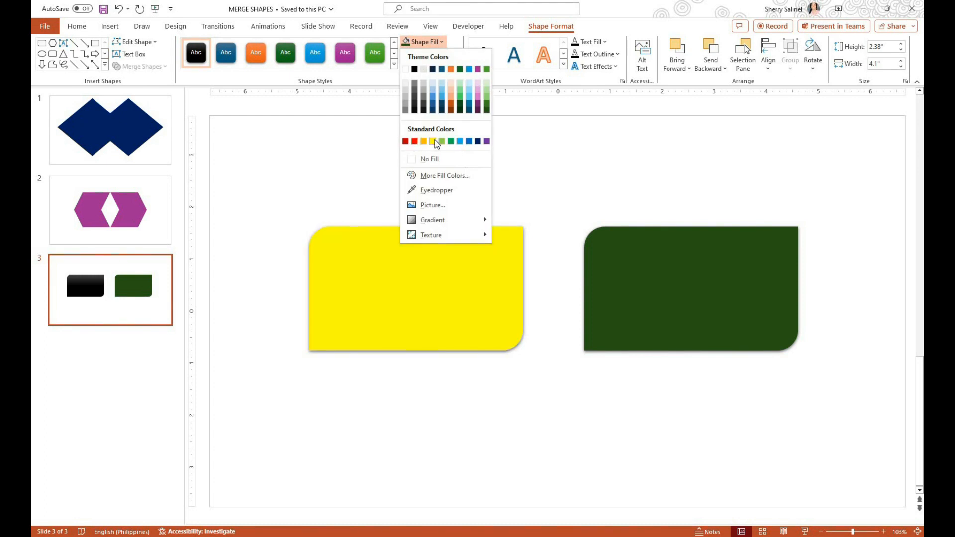
pyautogui.click(432, 141)
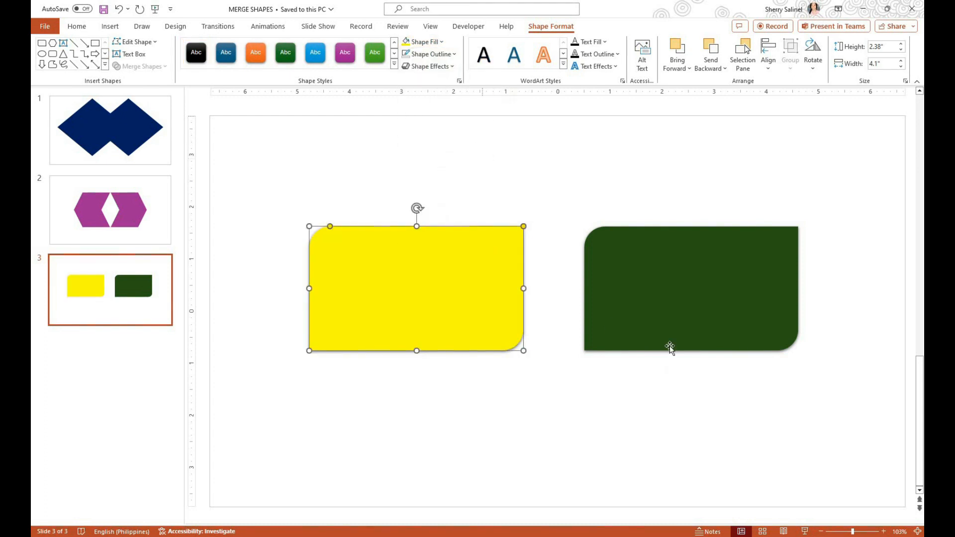
pyautogui.moveTo(652, 300); pyautogui.dragTo(636, 300)
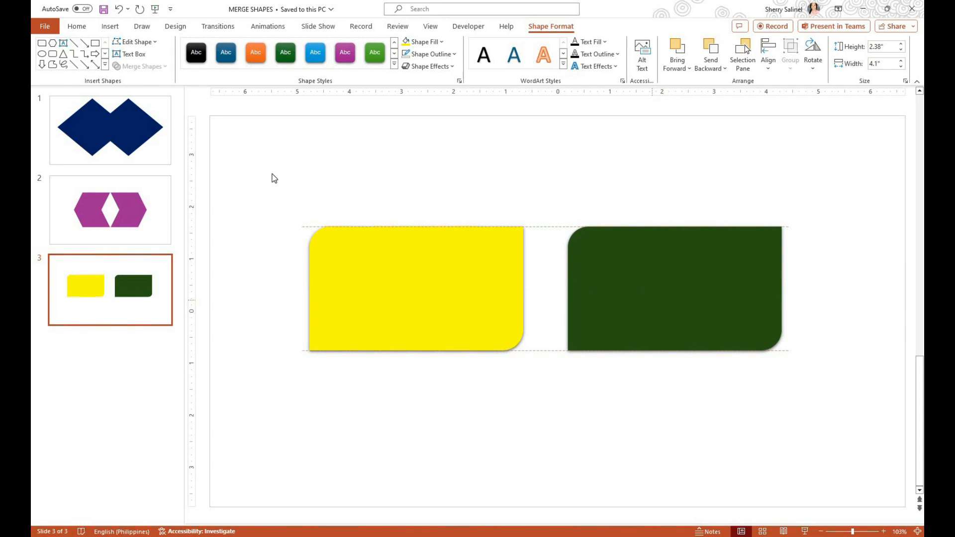
# - Try the Fragment merge on the separate yellow and green shapes, and undo it
pyautogui.moveTo(270, 172); pyautogui.dragTo(838, 424)
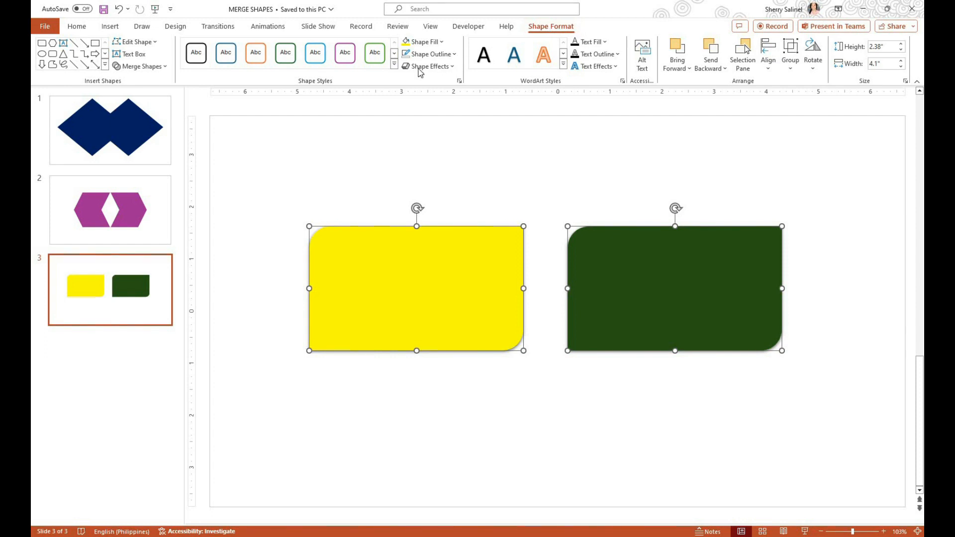
pyautogui.click(154, 67)
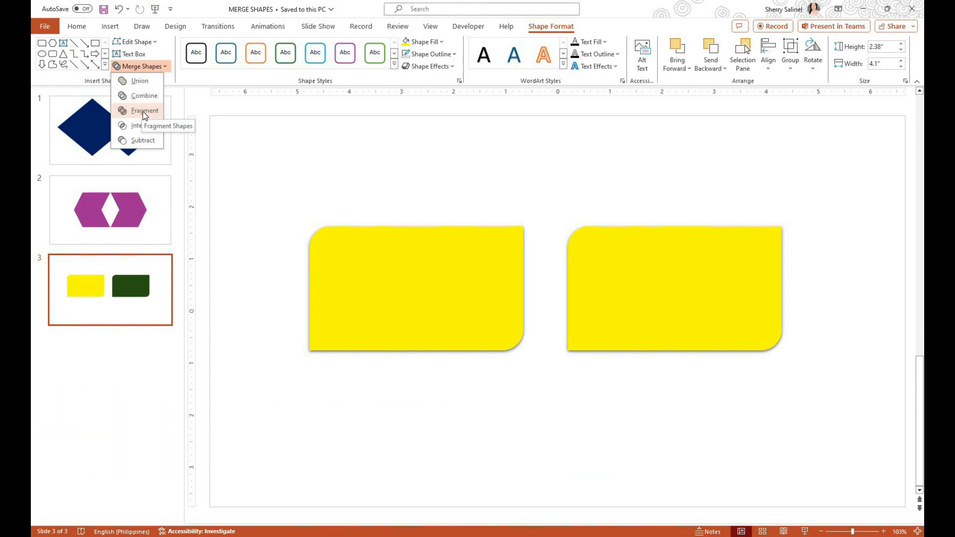
pyautogui.click(142, 111)
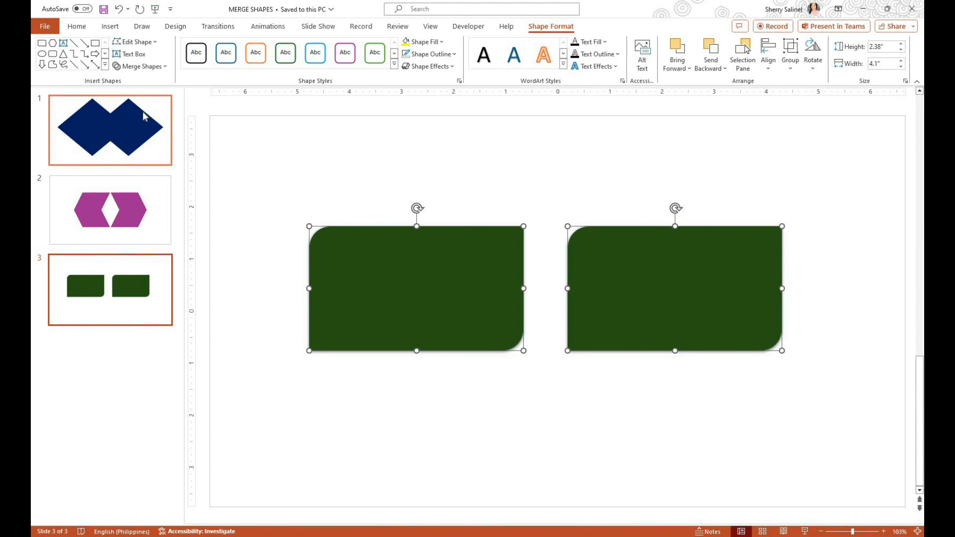
pyautogui.hotkey('ctrl', 'z')
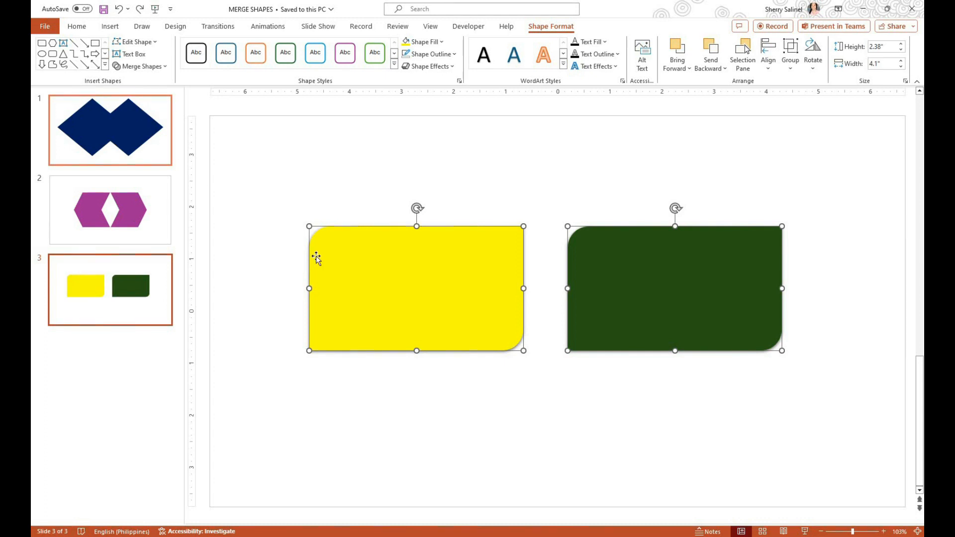
# - Reposition the yellow and green shapes so the green one overlaps the yellow one's upper-right corner
pyautogui.click(793, 376)
pyautogui.moveTo(435, 304); pyautogui.dragTo(510, 372)
pyautogui.moveTo(658, 292); pyautogui.dragTo(650, 298)
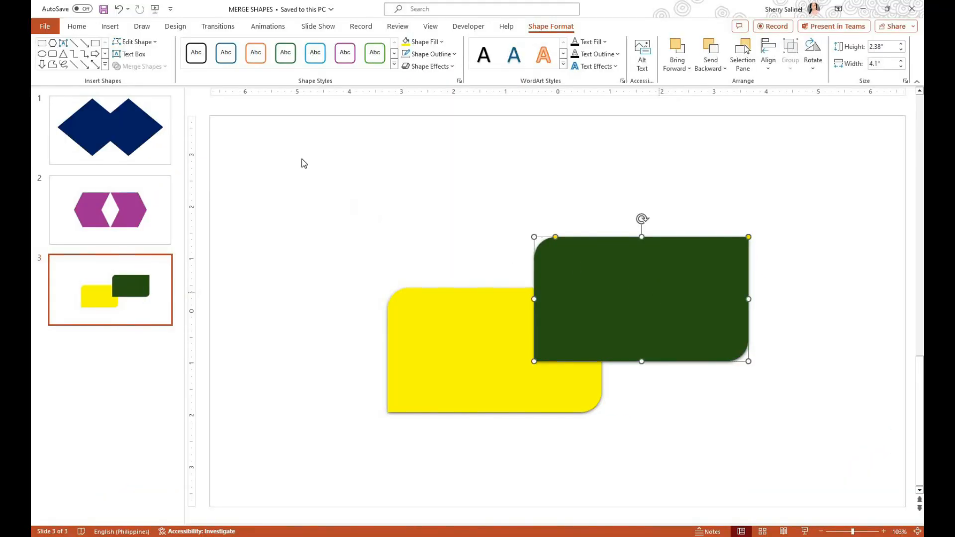
pyautogui.click(629, 279)
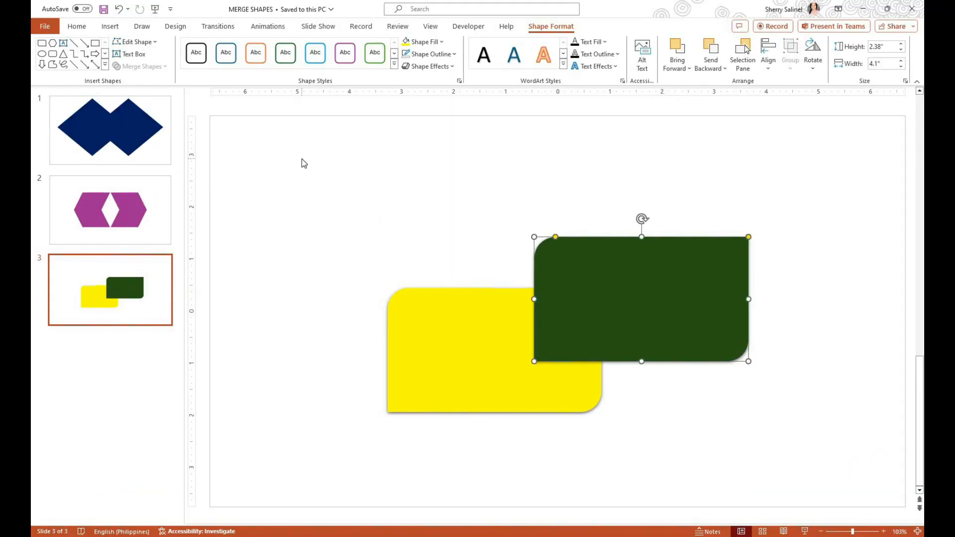
# - Fragment the overlapping yellow and green shapes, and select the small piece formed where they overlap
pyautogui.moveTo(312, 149); pyautogui.dragTo(825, 445)
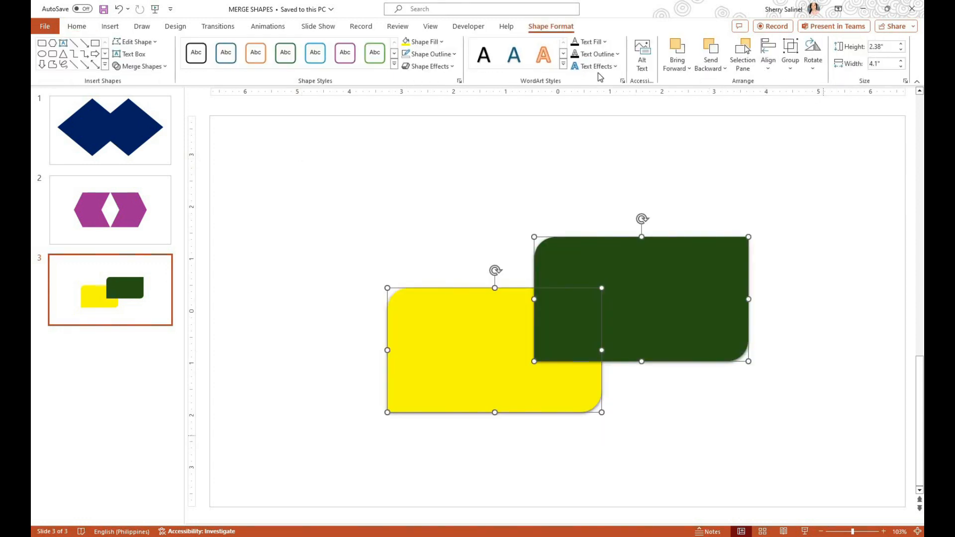
pyautogui.click(164, 68)
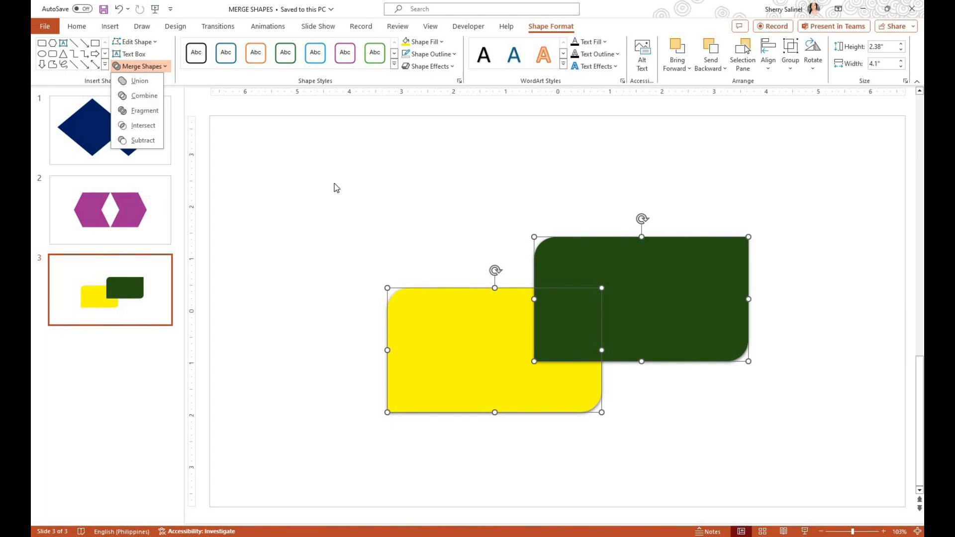
pyautogui.click(143, 111)
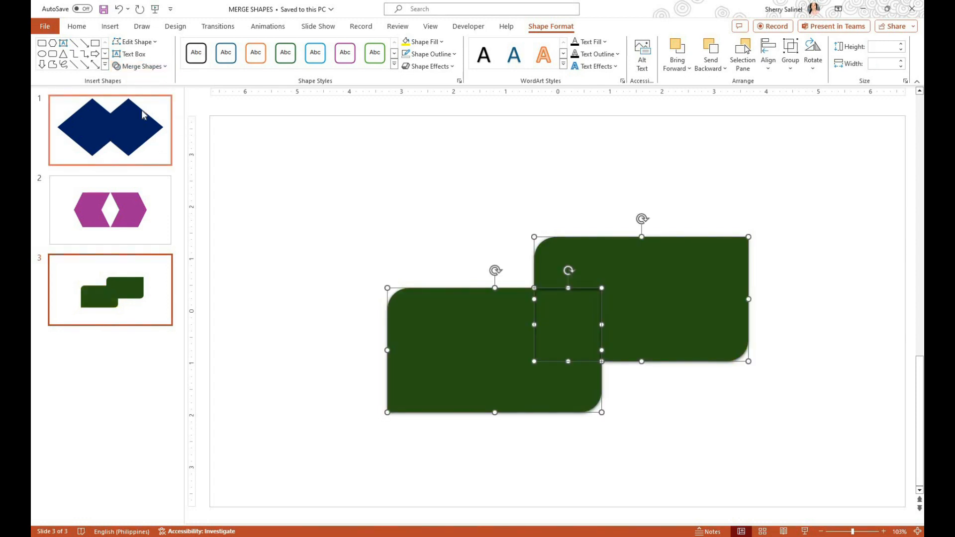
pyautogui.press('Escape')
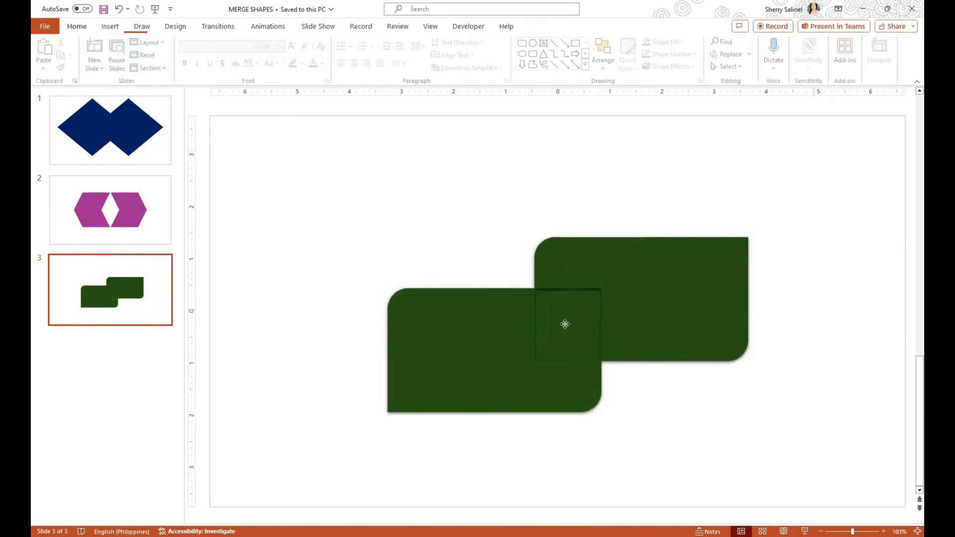
pyautogui.click(566, 324)
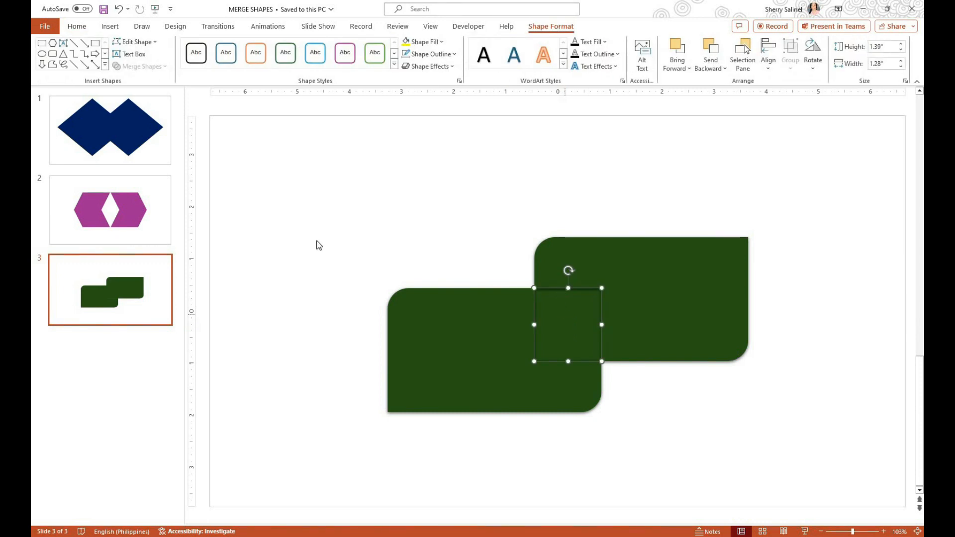
# - Shift the merged blue diamonds on slide 1 and the combined purple hexagons on slide 2 as single shapes
pyautogui.click(103, 138)
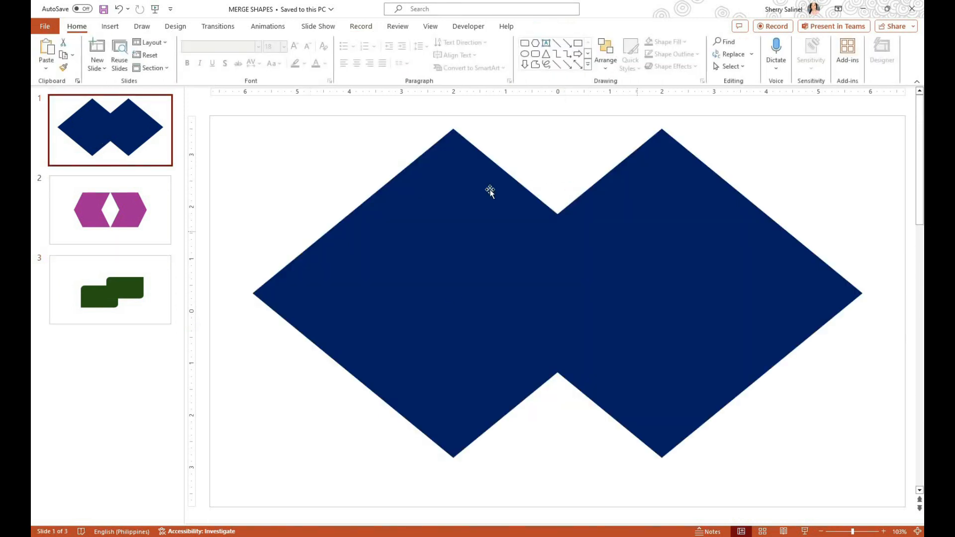
pyautogui.moveTo(492, 273)
pyautogui.mouseDown()
pyautogui.moveTo(618, 320)
pyautogui.moveTo(543, 291)
pyautogui.moveTo(488, 288)
pyautogui.mouseUp()
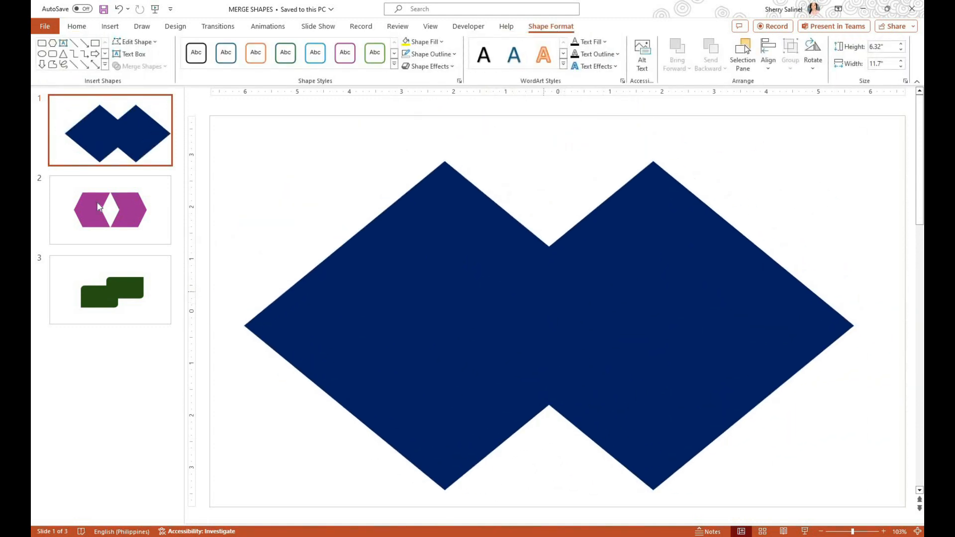
pyautogui.click(97, 202)
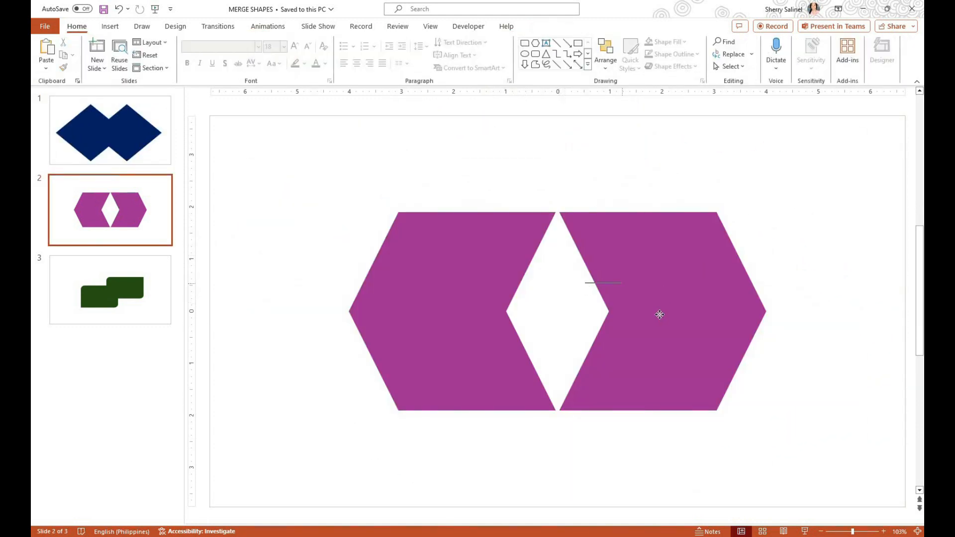
pyautogui.click(552, 325)
pyautogui.moveTo(552, 325); pyautogui.dragTo(672, 298)
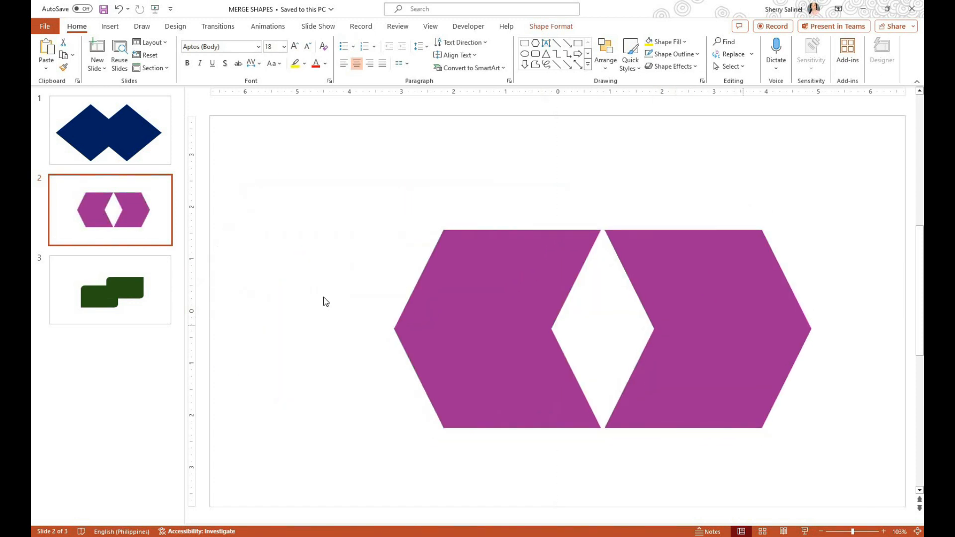
# - Select all the green pieces on slide 3 and look at the Fragment option among the shape merging choices
pyautogui.click(114, 280)
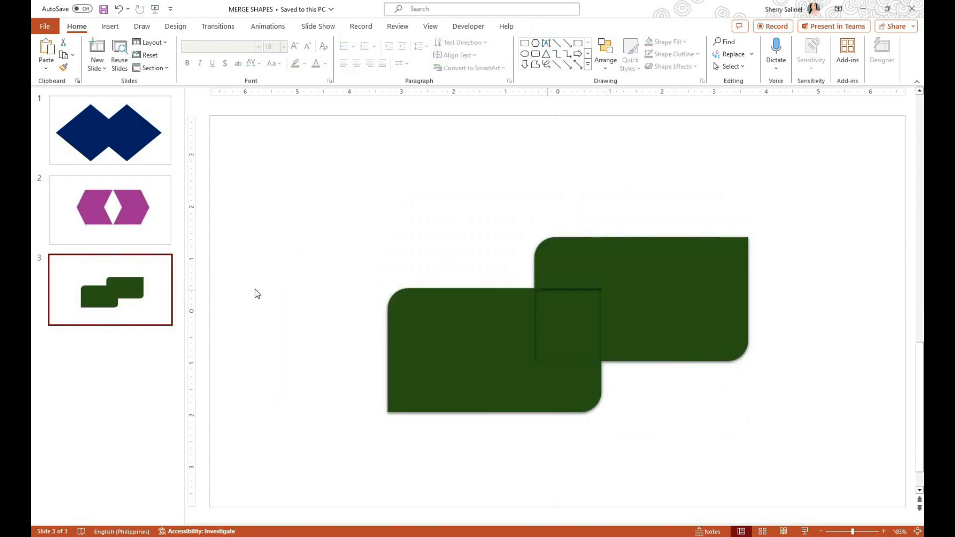
pyautogui.click(562, 328)
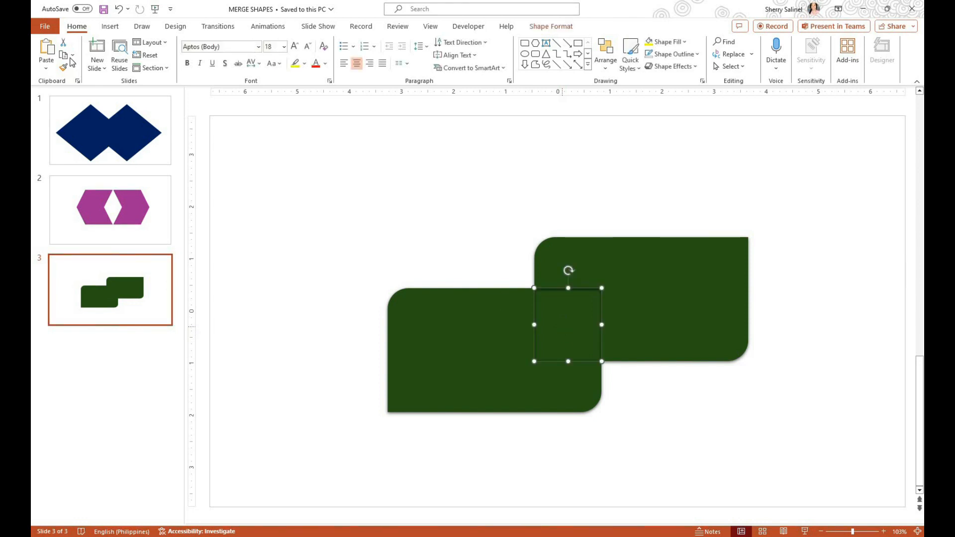
pyautogui.click(542, 27)
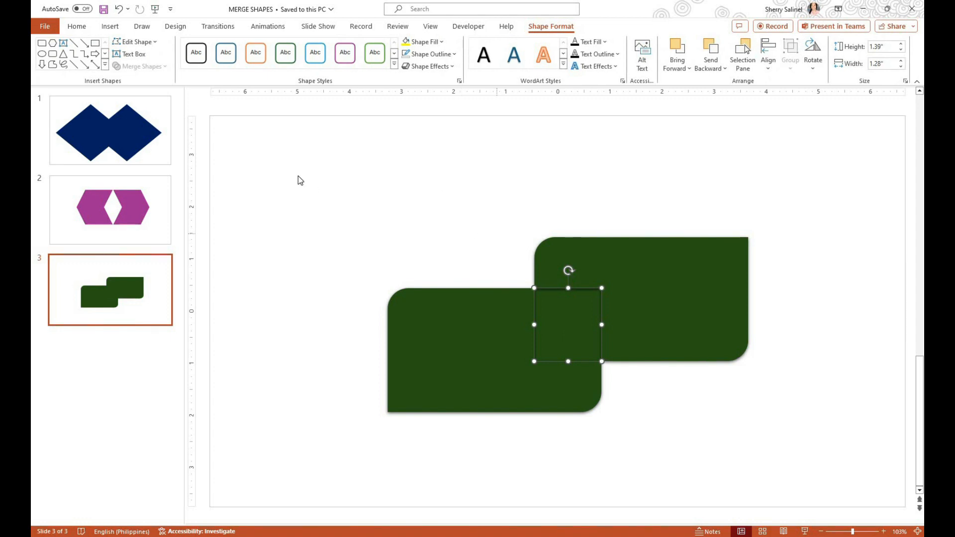
pyautogui.moveTo(297, 175); pyautogui.dragTo(772, 459)
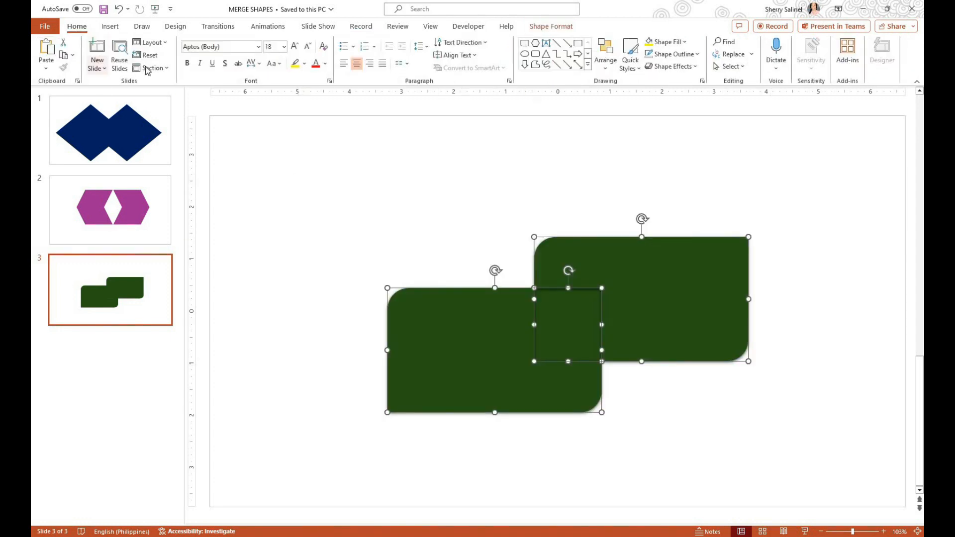
pyautogui.click(151, 68)
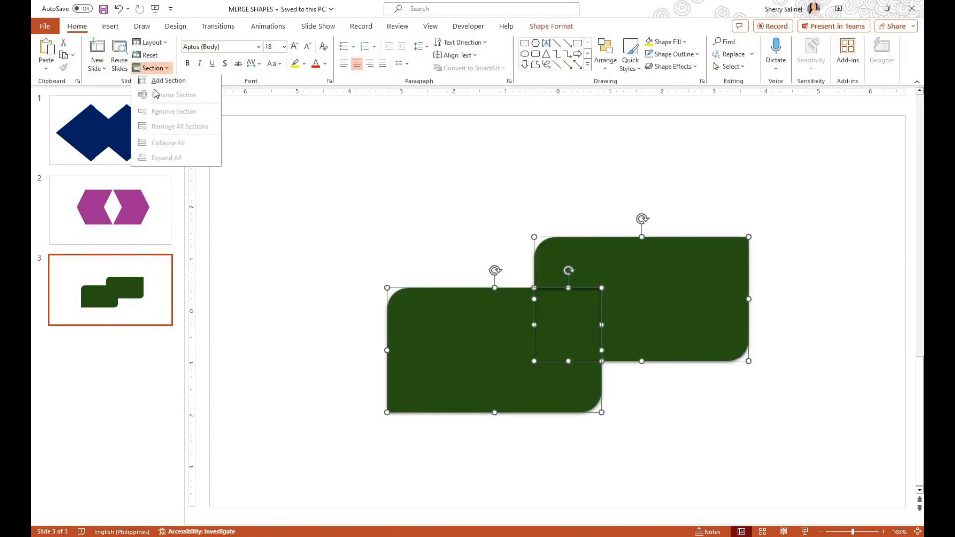
pyautogui.click(559, 29)
pyautogui.click(139, 66)
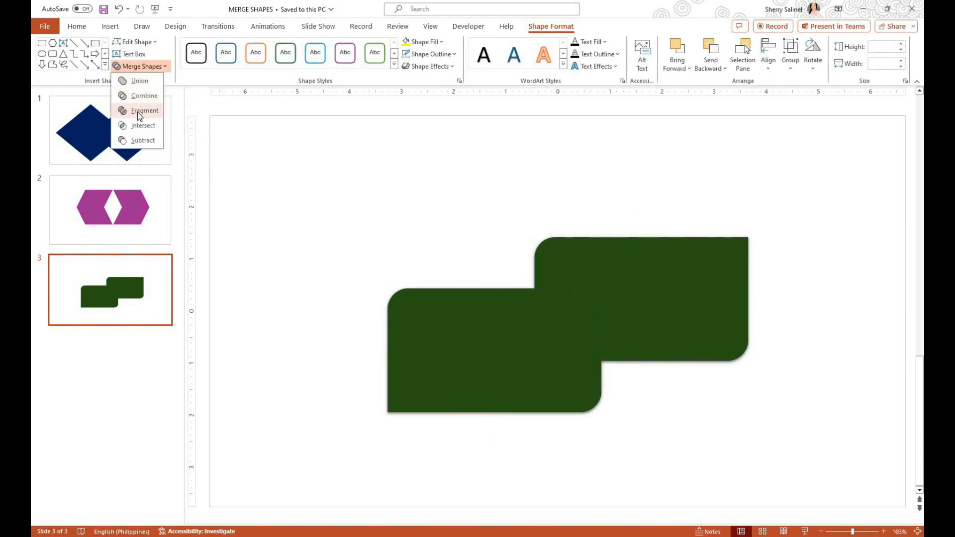
# - Move the small overlap piece up and to the left, out of the green shapes on slide 3
pyautogui.click(723, 436)
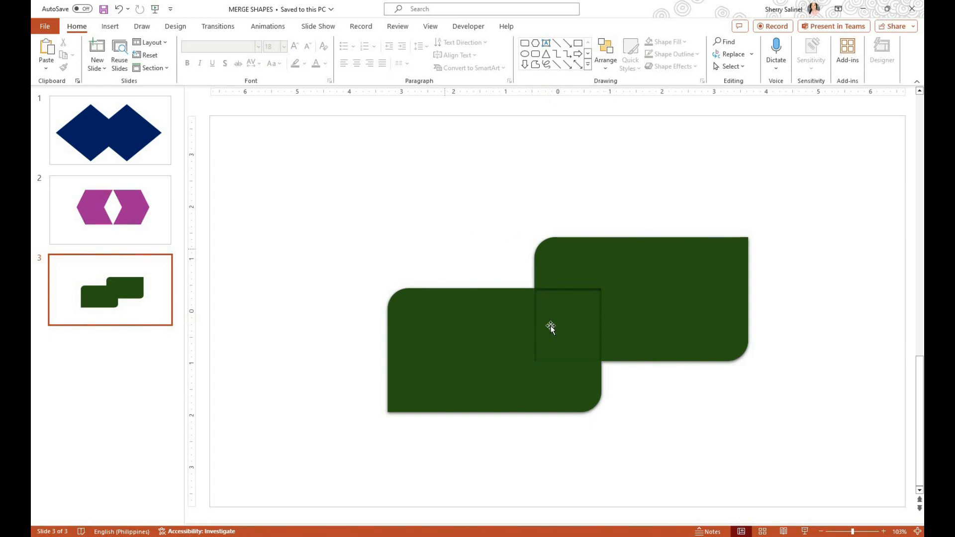
pyautogui.click(584, 350)
pyautogui.moveTo(569, 335); pyautogui.dragTo(492, 251)
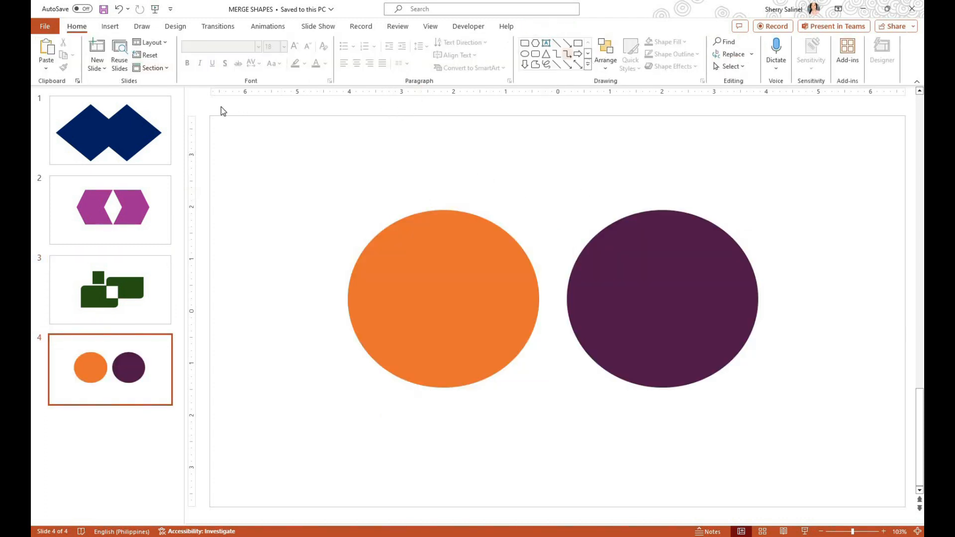
# - Try the Intersect merge on the two separate circles on slide 4, and undo it
pyautogui.moveTo(298, 164); pyautogui.dragTo(853, 432)
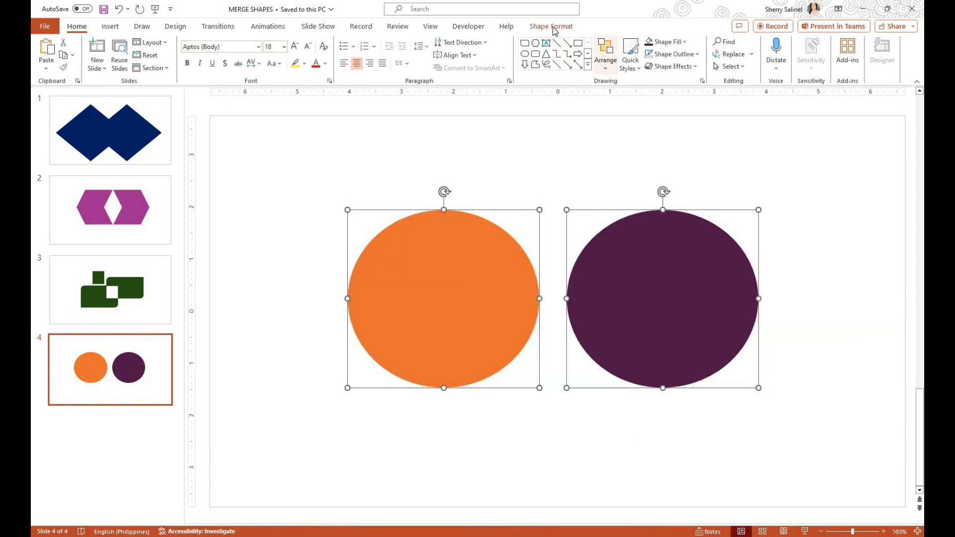
pyautogui.click(547, 27)
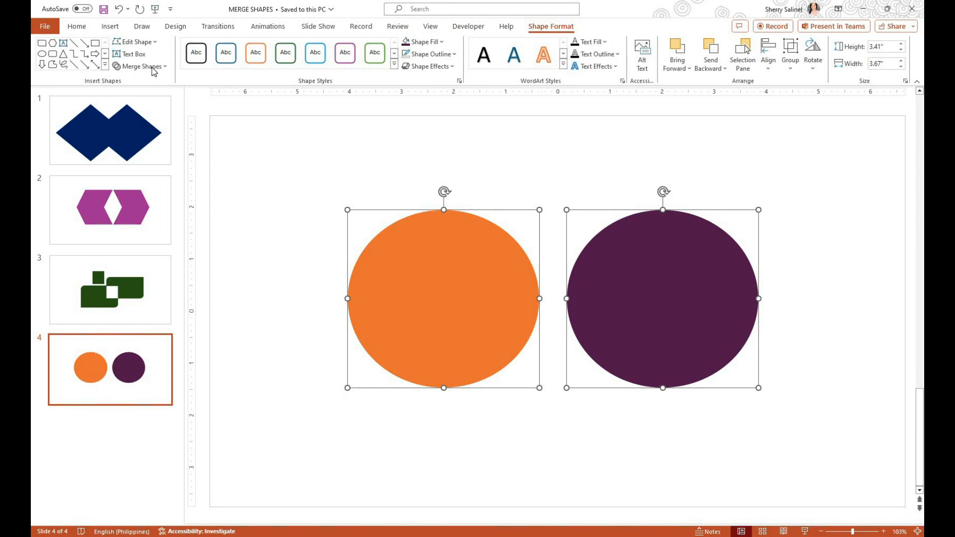
pyautogui.click(151, 68)
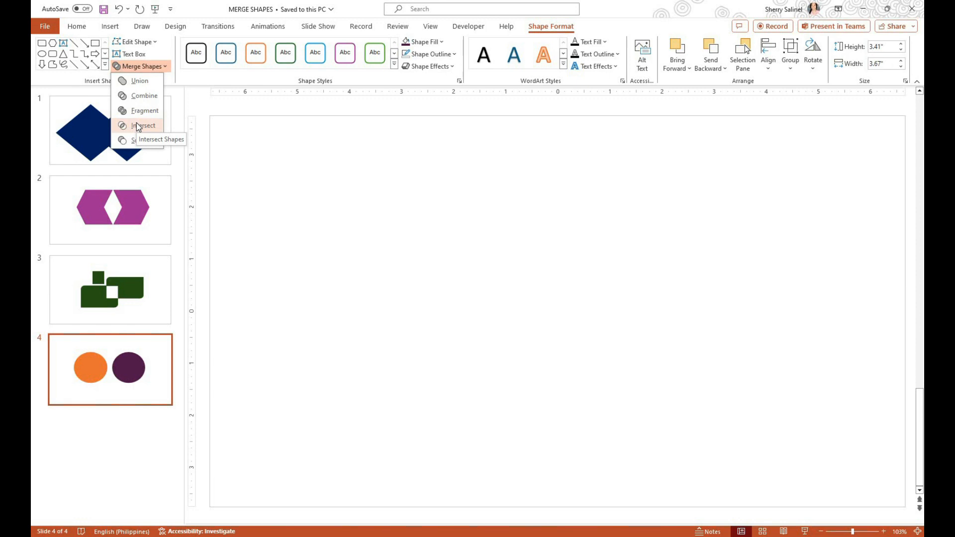
pyautogui.click(136, 125)
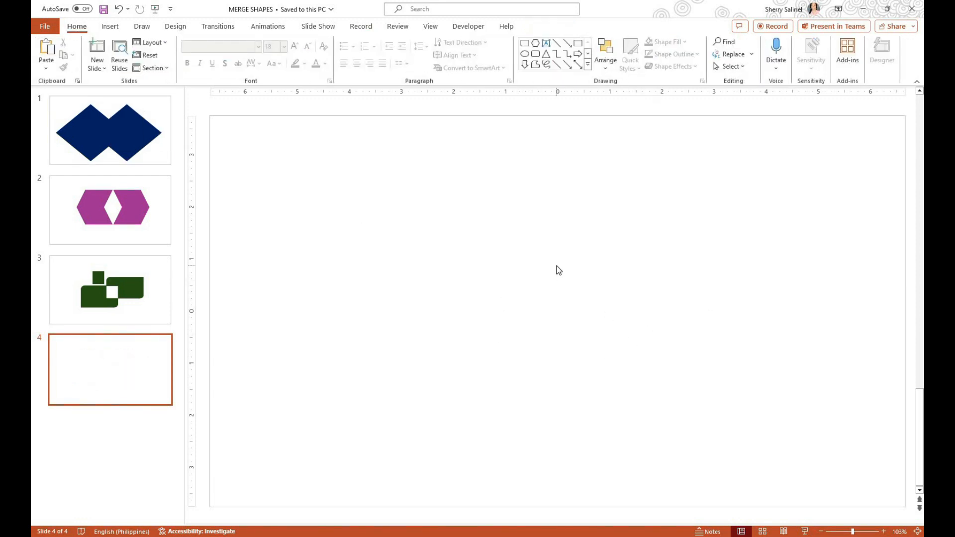
pyautogui.hotkey('ctrl', 'z')
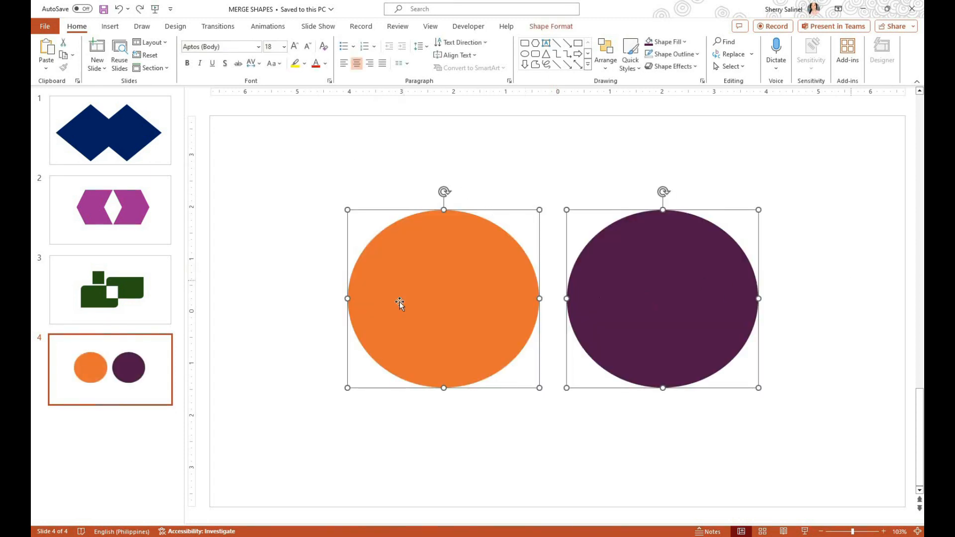
# - Move the orange and purple circles toward each other until they partly overlap
pyautogui.press('Escape')
pyautogui.moveTo(459, 303); pyautogui.dragTo(521, 302)
pyautogui.moveTo(703, 330); pyautogui.dragTo(672, 330)
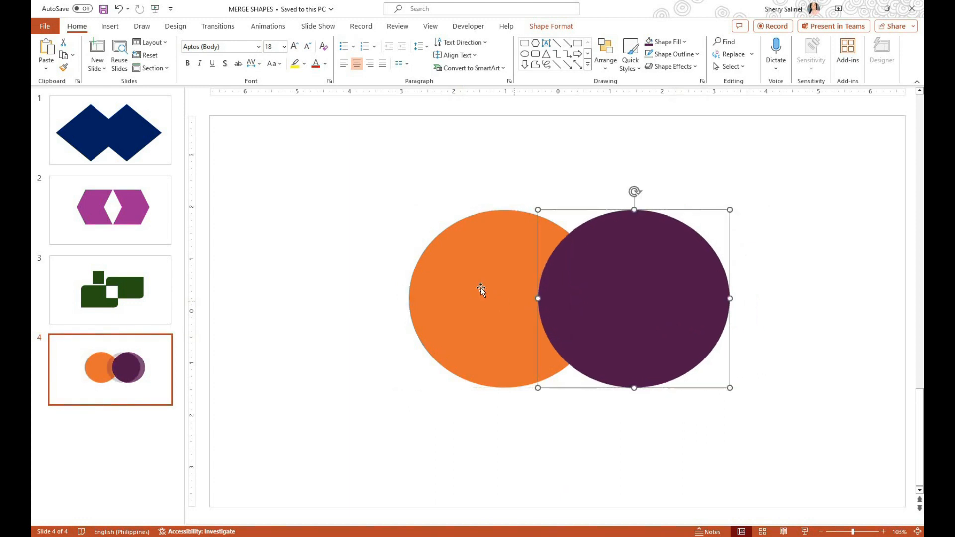
# - Bring the orange circle to the front of the purple circle
pyautogui.click(471, 274)
pyautogui.click(561, 29)
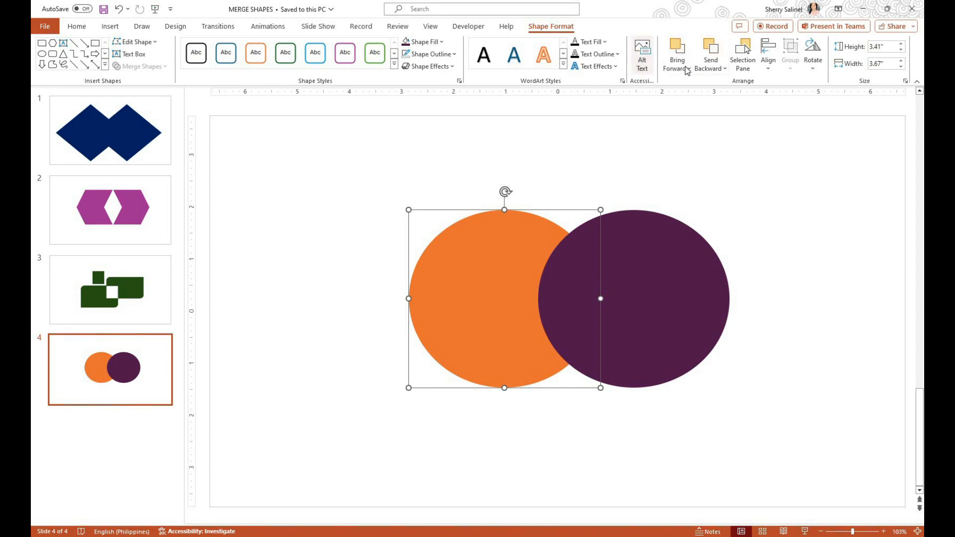
pyautogui.click(679, 68)
pyautogui.click(698, 98)
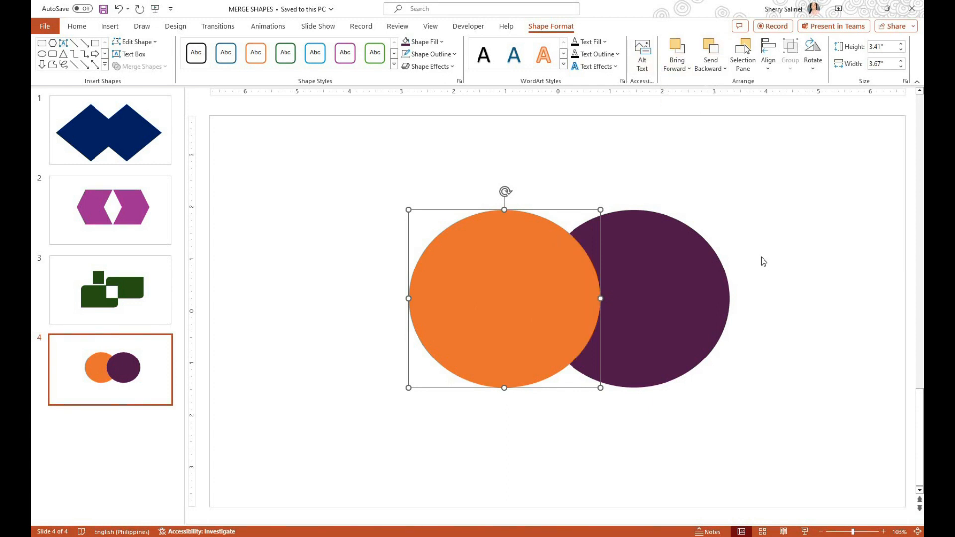
# - Select both overlapping circles and merge them with Intersect
pyautogui.click(350, 175)
pyautogui.moveTo(350, 153); pyautogui.dragTo(795, 434)
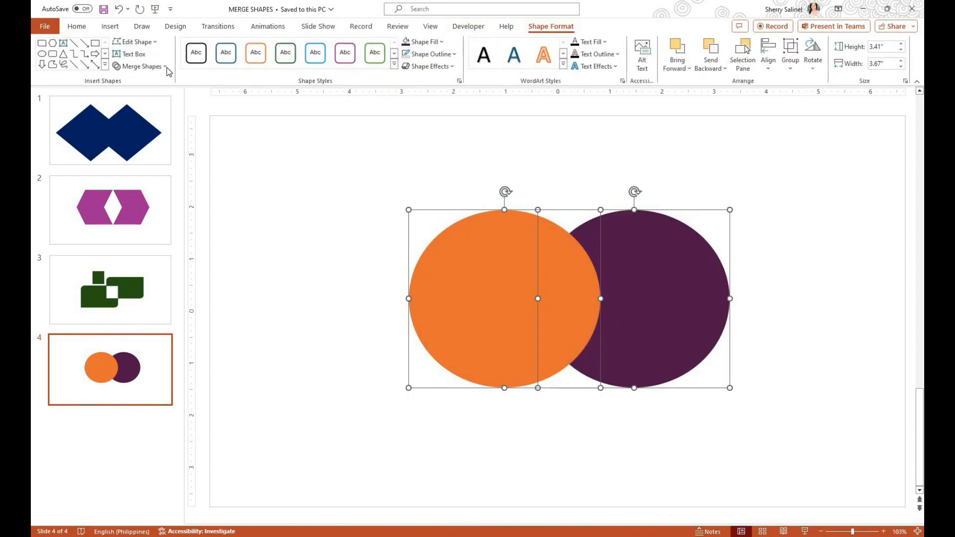
pyautogui.click(140, 66)
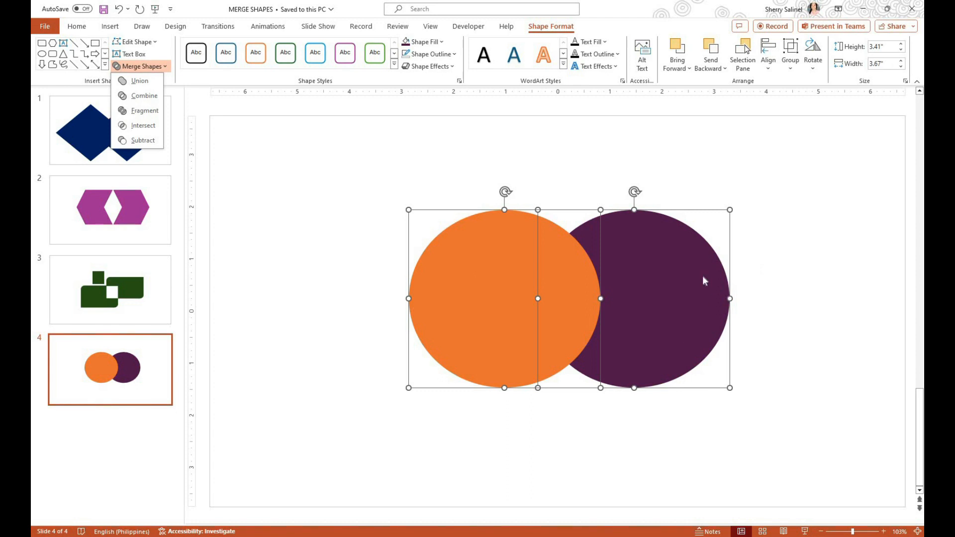
pyautogui.click(142, 126)
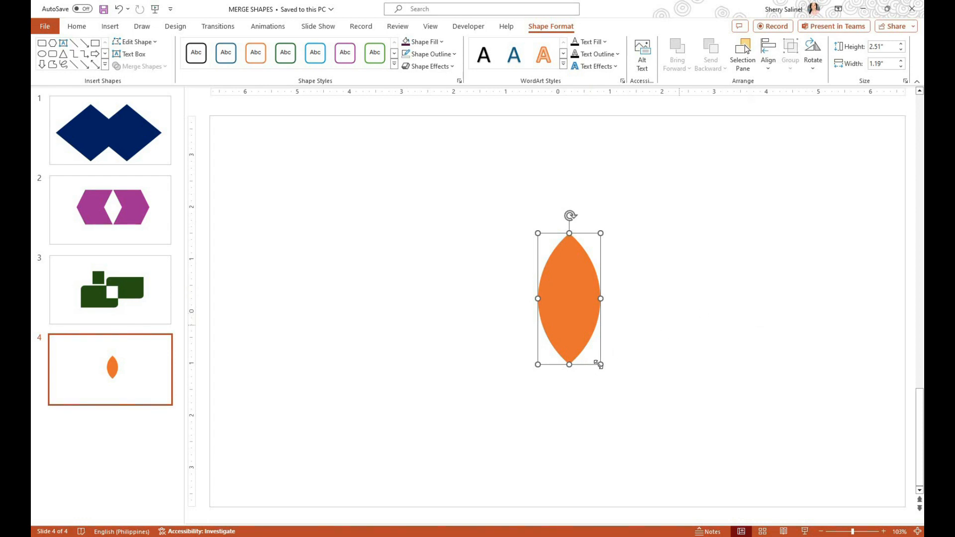
# - Enlarge the orange intersected shape to about 3.77" high by 3.08" wide and place a duplicate beside it
pyautogui.moveTo(600, 364); pyautogui.dragTo(567, 279)
pyautogui.hotkey('ctrl', 'd')
pyautogui.moveTo(422, 288); pyautogui.dragTo(422, 287)
pyautogui.click(486, 292)
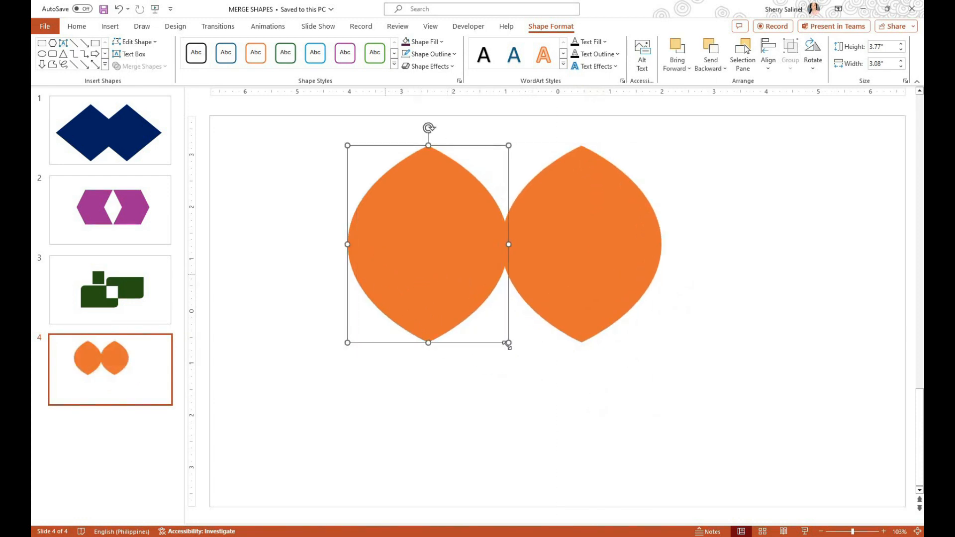
# - Narrow the two orange shapes into petals, the left about 2.12" wide and the right about 1.76" wide
pyautogui.moveTo(509, 244); pyautogui.dragTo(457, 246)
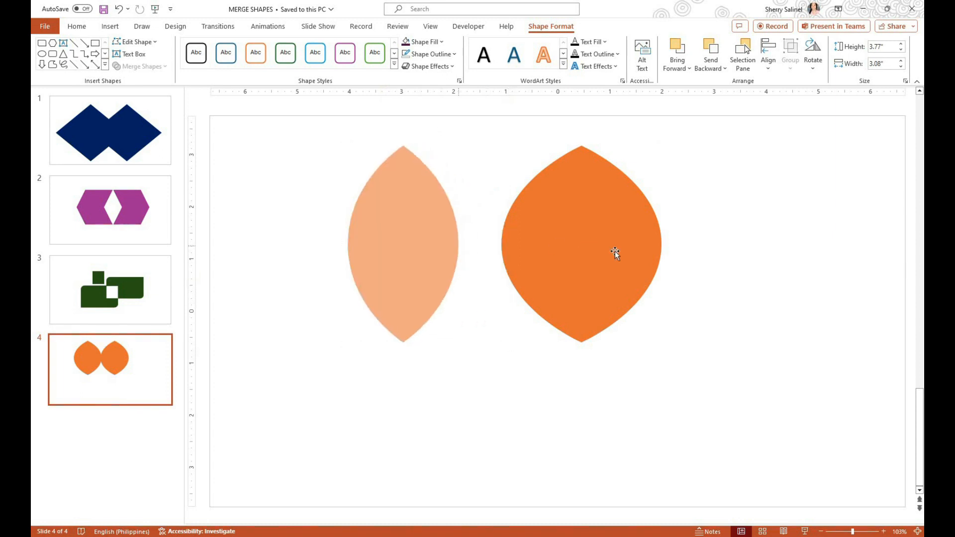
pyautogui.click(651, 261)
pyautogui.moveTo(621, 243); pyautogui.dragTo(592, 241)
# - Rotate the left petal counterclockwise about 45° and move it against the right petal
pyautogui.click(396, 332)
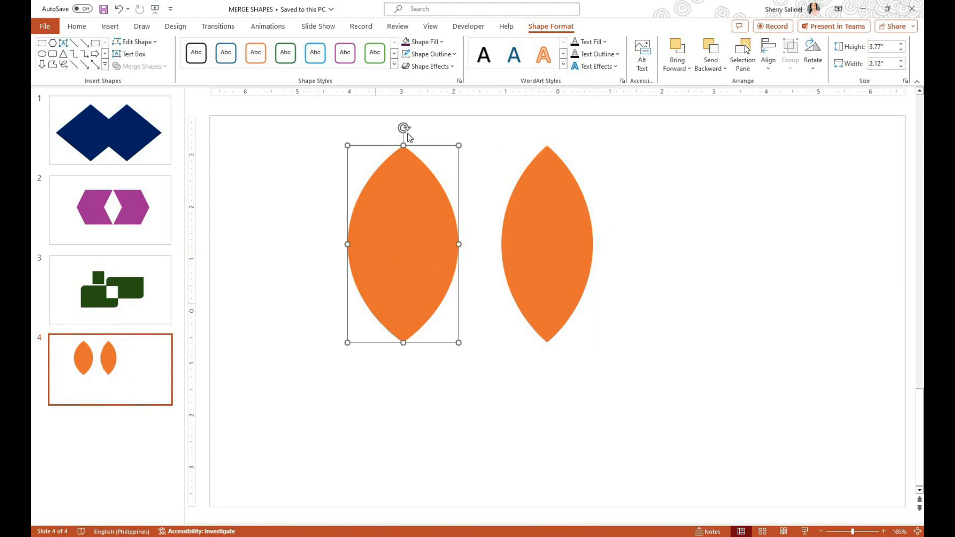
pyautogui.moveTo(373, 144); pyautogui.dragTo(336, 177)
pyautogui.moveTo(453, 265); pyautogui.dragTo(485, 285)
# - Tilt the right petal slightly clockwise and align its lower tip with the left petal's tip
pyautogui.click(565, 248)
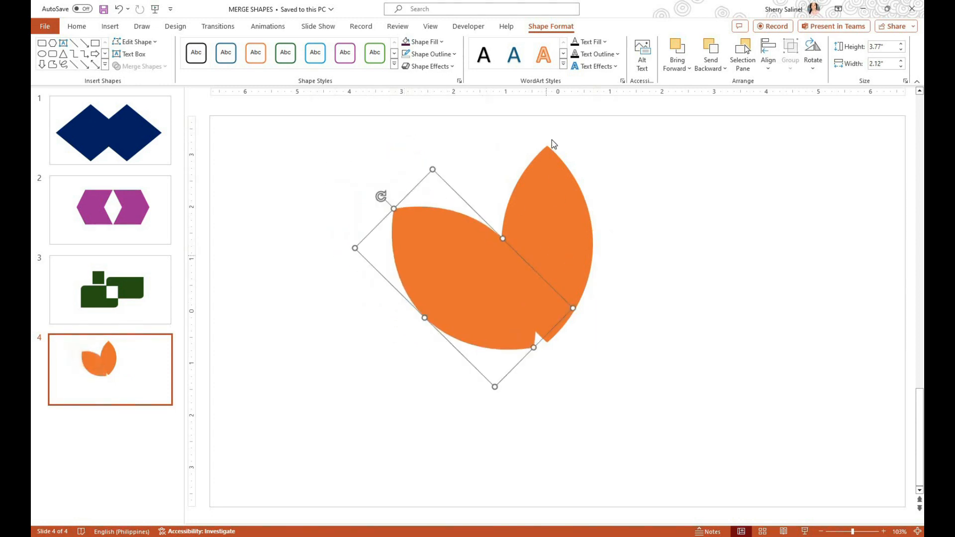
pyautogui.moveTo(550, 130)
pyautogui.mouseDown()
pyautogui.moveTo(566, 141)
pyautogui.moveTo(561, 130)
pyautogui.mouseUp()
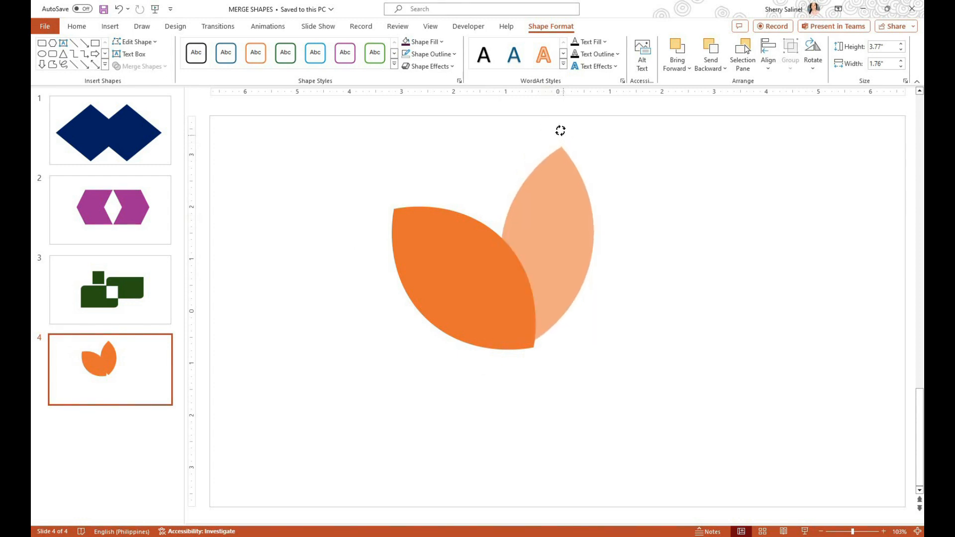
pyautogui.moveTo(541, 224); pyautogui.dragTo(538, 218)
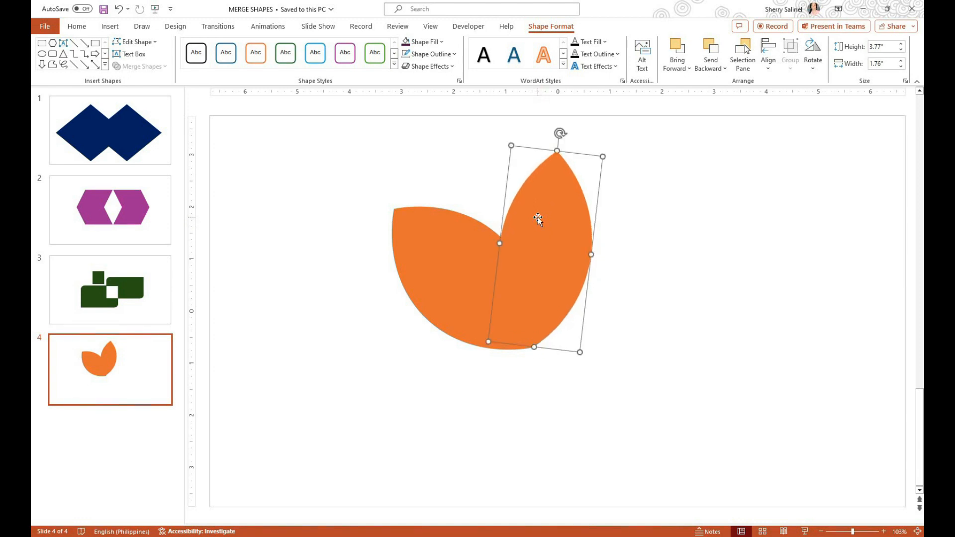
# - Try to rotate both petals together, and undo the changes
pyautogui.keyDown('shift'); pyautogui.click(438, 266); pyautogui.keyUp('shift')
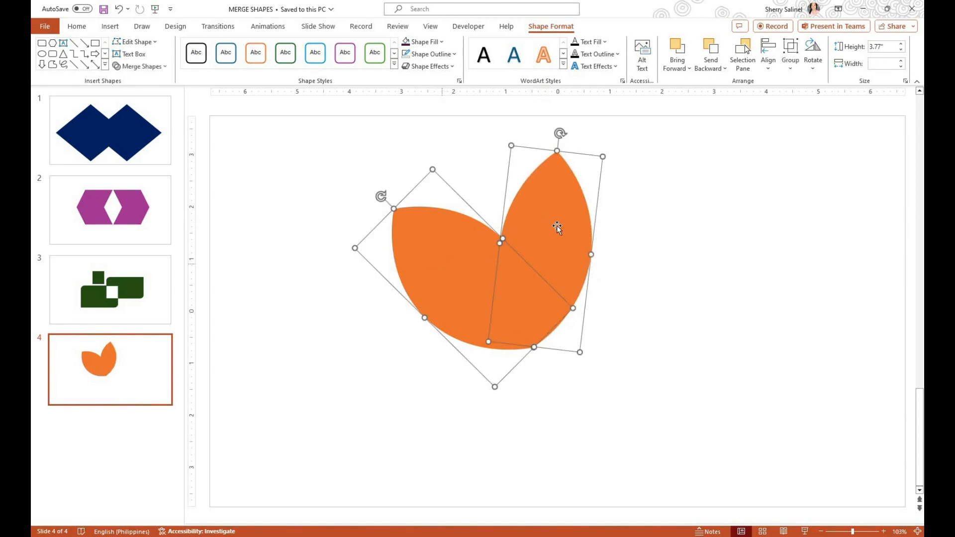
pyautogui.moveTo(557, 229); pyautogui.dragTo(566, 236)
pyautogui.click(542, 383)
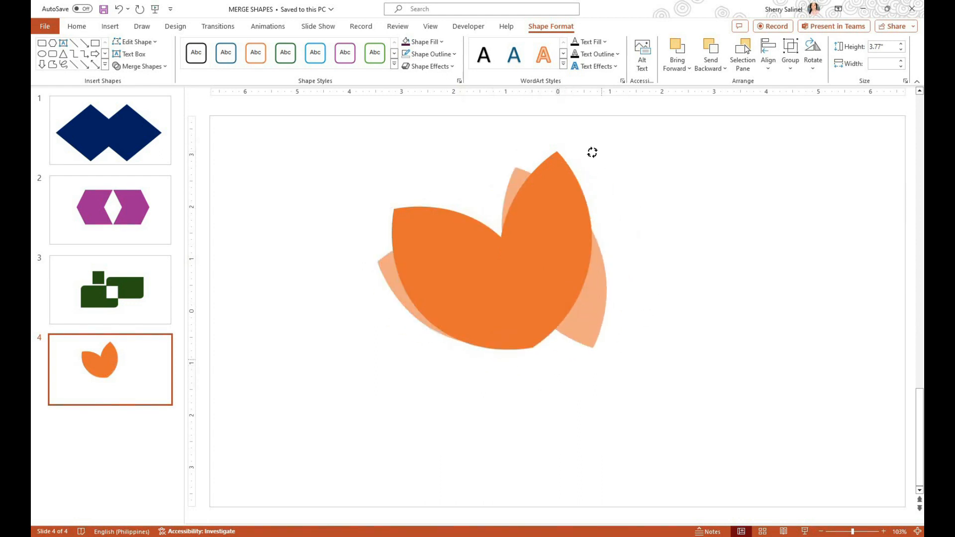
pyautogui.moveTo(546, 125); pyautogui.dragTo(552, 131)
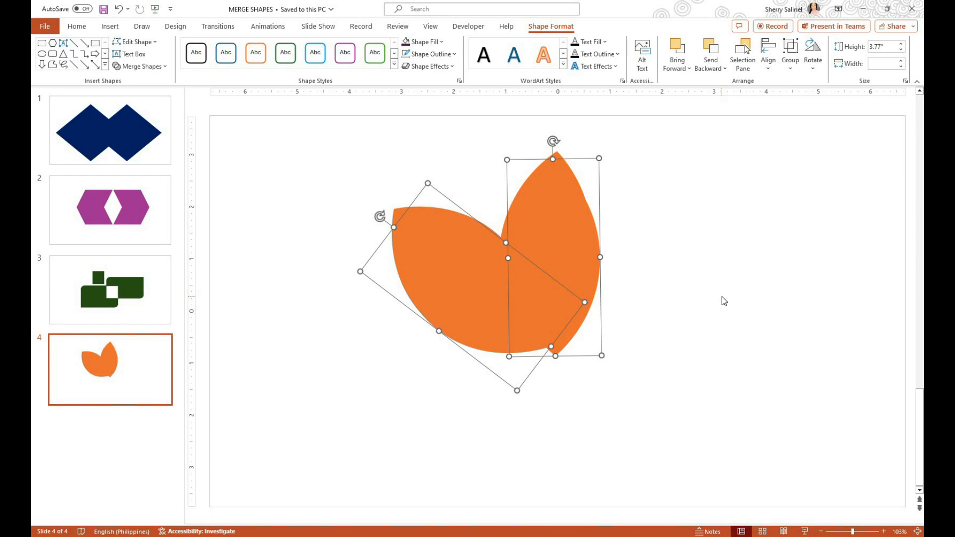
pyautogui.hotkey('ctrl', 'z')
pyautogui.hotkey('ctrl', 'z')
# - Copy the pair of petals to the lower right of the slide and group the copy
pyautogui.click(544, 308)
pyautogui.keyDown('ctrl'); pyautogui.click(484, 303); pyautogui.keyUp('ctrl')
pyautogui.moveTo(529, 298); pyautogui.dragTo(711, 385)
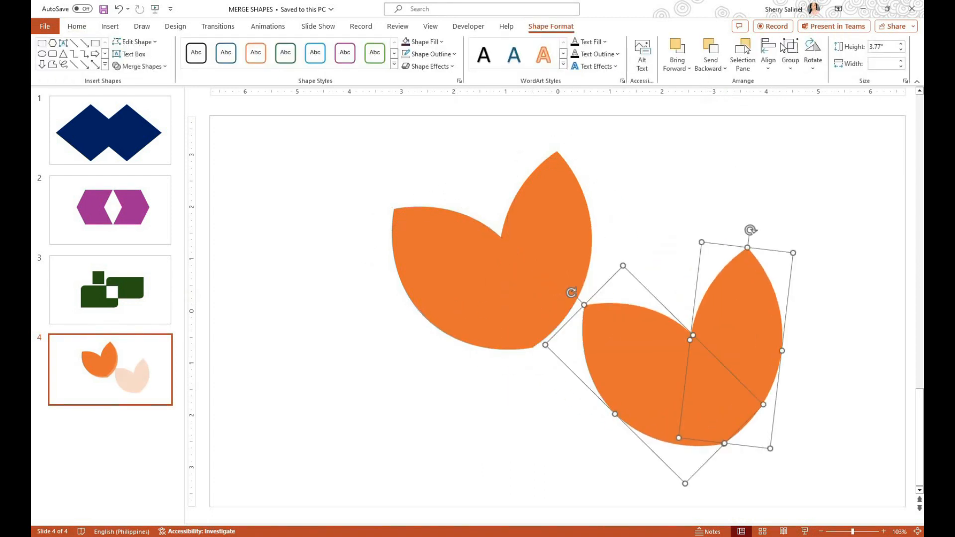
pyautogui.click(790, 64)
pyautogui.click(798, 83)
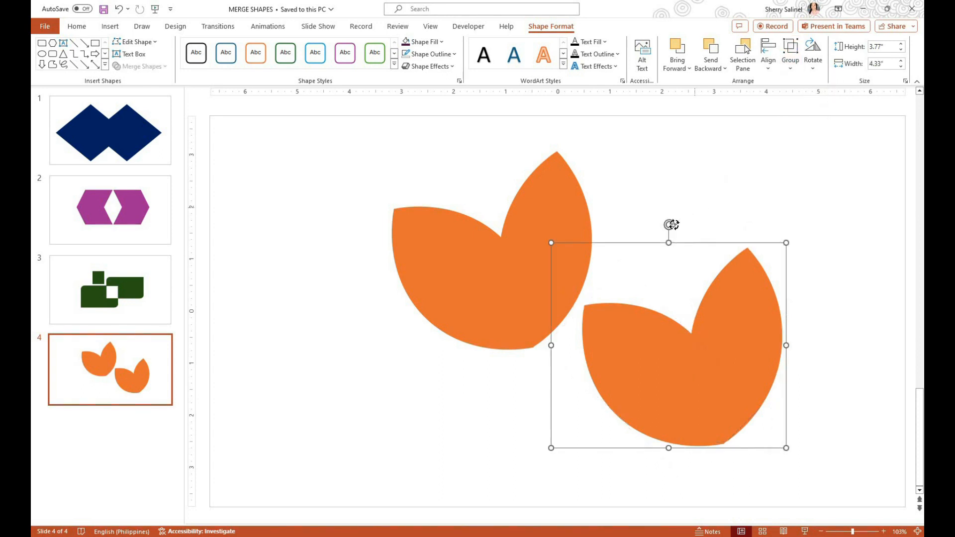
# - Turn the grouped petals upside down below the first pair, and duplicate, rotate and position another pair for the flower
pyautogui.moveTo(668, 224); pyautogui.dragTo(669, 403)
pyautogui.moveTo(696, 348); pyautogui.dragTo(616, 405)
pyautogui.hotkey('ctrl', 'd')
pyautogui.moveTo(647, 368); pyautogui.dragTo(756, 286)
pyautogui.moveTo(711, 449); pyautogui.dragTo(829, 302)
pyautogui.moveTo(703, 345); pyautogui.dragTo(646, 269)
# - Add one more rotated pair of petals to complete the flower, and group all the petals
pyautogui.hotkey('ctrl', 'd')
pyautogui.moveTo(716, 298); pyautogui.dragTo(410, 451)
pyautogui.moveTo(528, 299); pyautogui.dragTo(292, 336)
pyautogui.moveTo(456, 441); pyautogui.dragTo(445, 518)
pyautogui.moveTo(794, 517); pyautogui.dragTo(251, 138)
pyautogui.hotkey('ctrl', 'g')
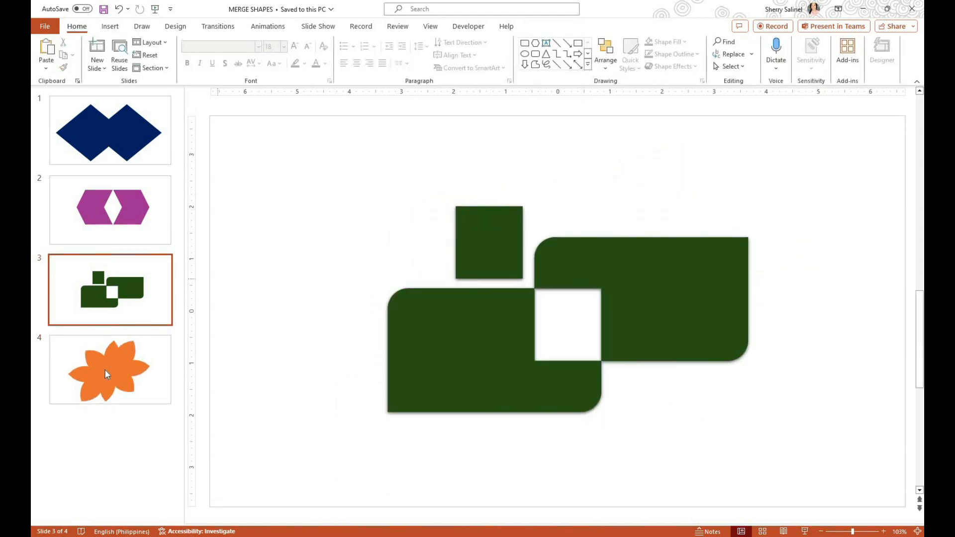
# - Add a new slide after slide 4 and draw a diagonally snipped rectangle about 2.17" high by 2.06" wide
pyautogui.click(108, 373)
pyautogui.hotkey('ctrl', 'm')
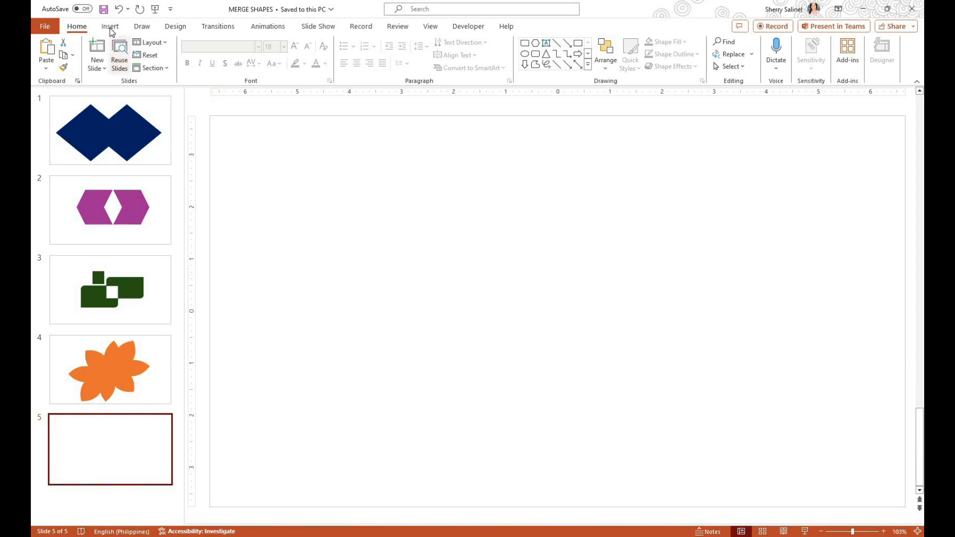
pyautogui.click(110, 26)
pyautogui.click(257, 52)
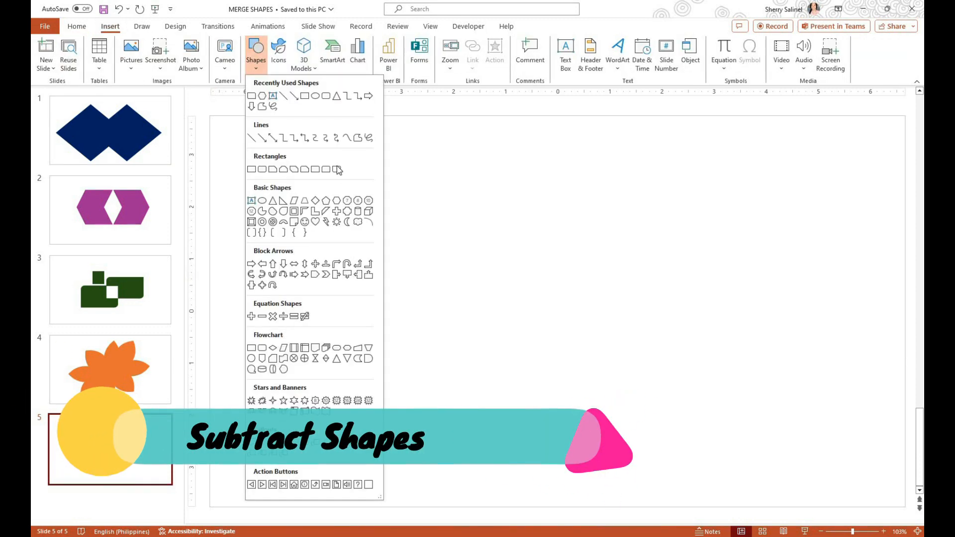
pyautogui.click(295, 170)
pyautogui.moveTo(376, 221)
pyautogui.mouseDown()
pyautogui.moveTo(627, 339)
pyautogui.moveTo(468, 350)
pyautogui.moveTo(483, 334)
pyautogui.mouseUp()
# - Duplicate the snipped rectangle so the two overlap diagonally, and enlarge both to about 3.65" high by 4.26" wide
pyautogui.moveTo(400, 276); pyautogui.dragTo(383, 303)
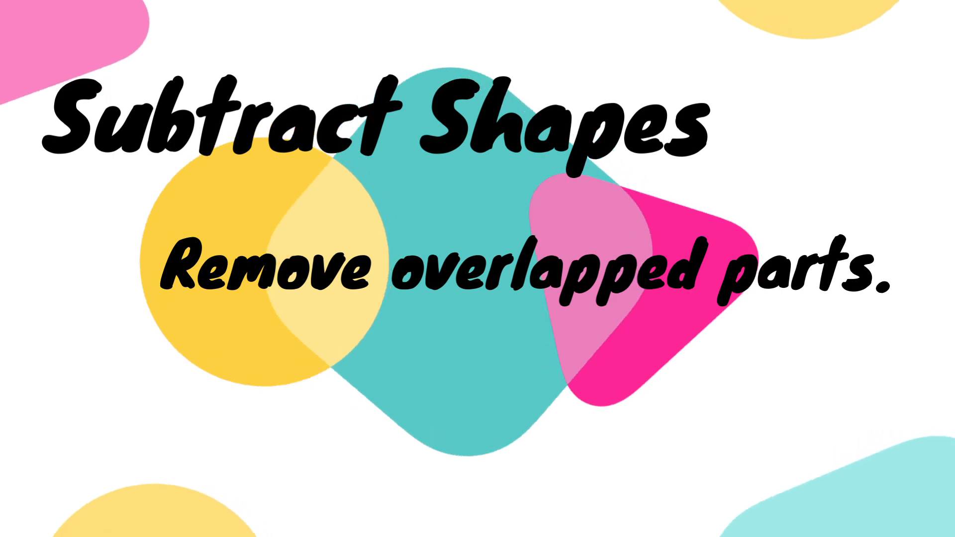
pyautogui.moveTo(277, 199); pyautogui.dragTo(590, 348)
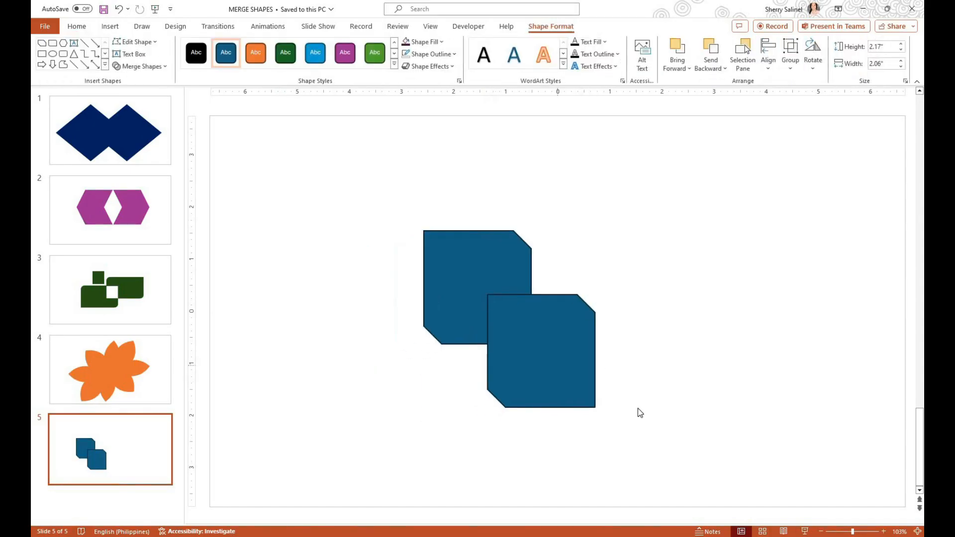
pyautogui.moveTo(632, 392); pyautogui.dragTo(744, 469)
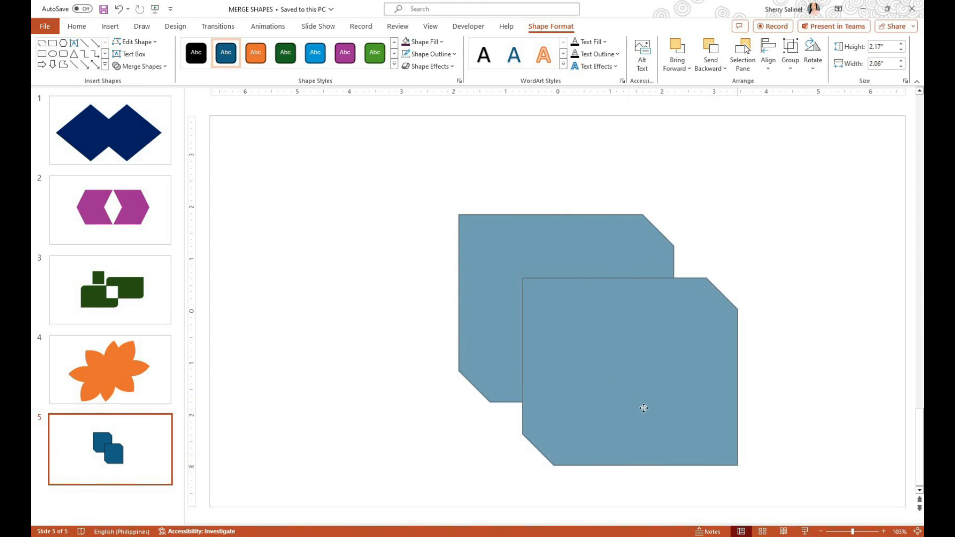
pyautogui.moveTo(644, 408); pyautogui.dragTo(466, 310)
pyautogui.moveTo(567, 365); pyautogui.dragTo(608, 392)
pyautogui.click(634, 415)
# - Select both snipped rectangles and preview the Subtract merge without applying it
pyautogui.moveTo(295, 134); pyautogui.dragTo(756, 486)
pyautogui.click(551, 27)
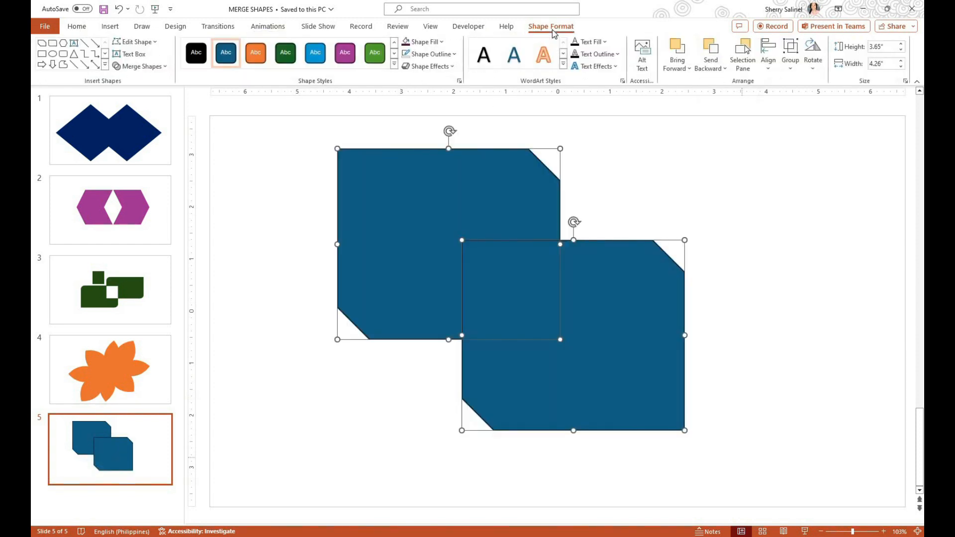
pyautogui.click(142, 67)
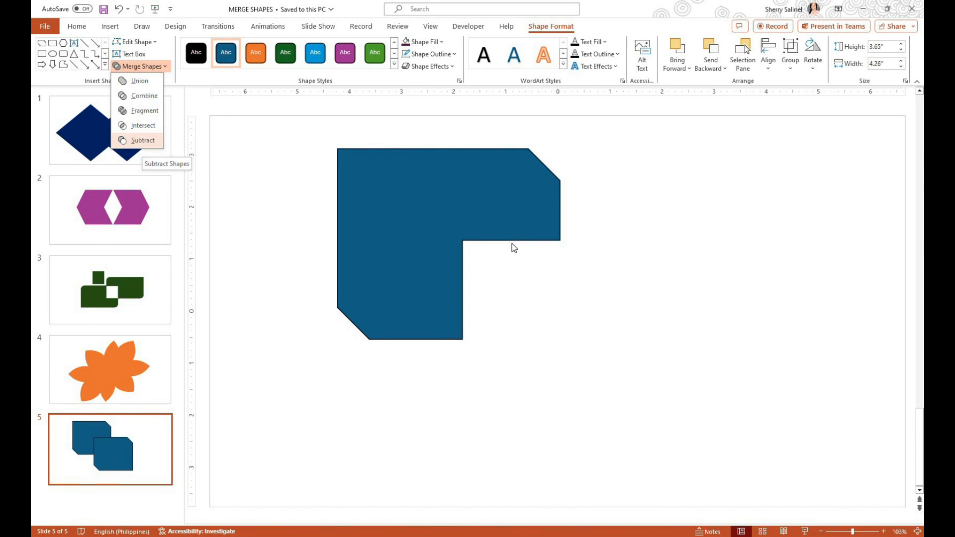
pyautogui.click(758, 230)
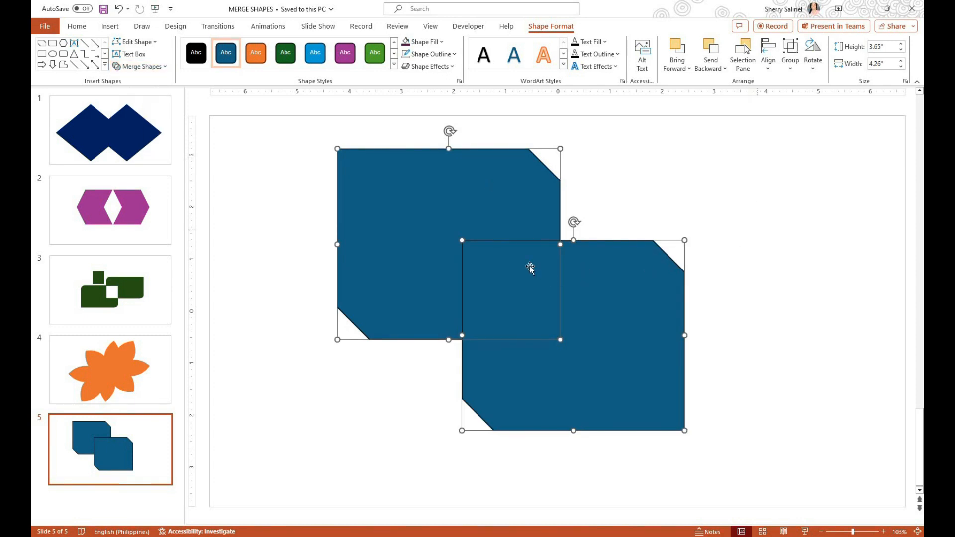
# - Bring the upper-left snipped rectangle to the front
pyautogui.press('Escape')
pyautogui.click(403, 225)
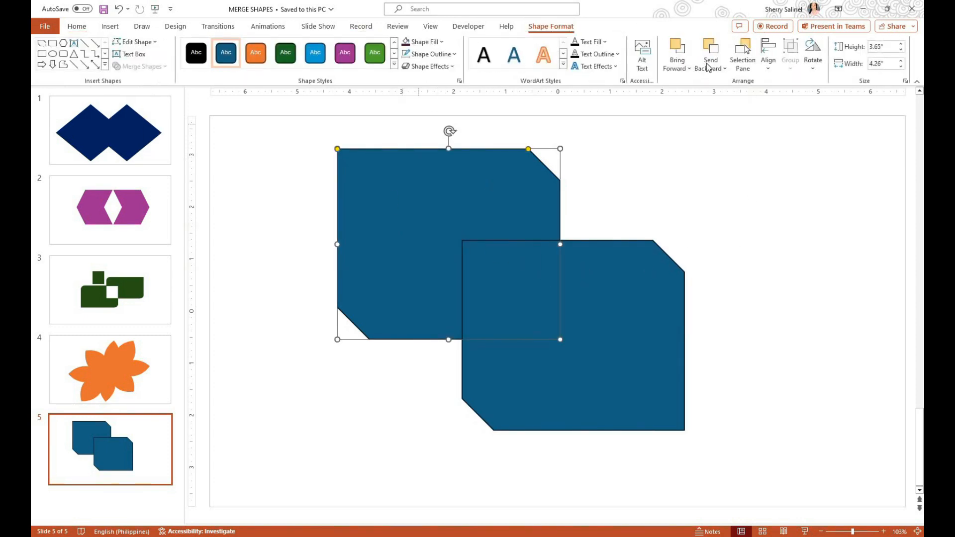
pyautogui.click(677, 65)
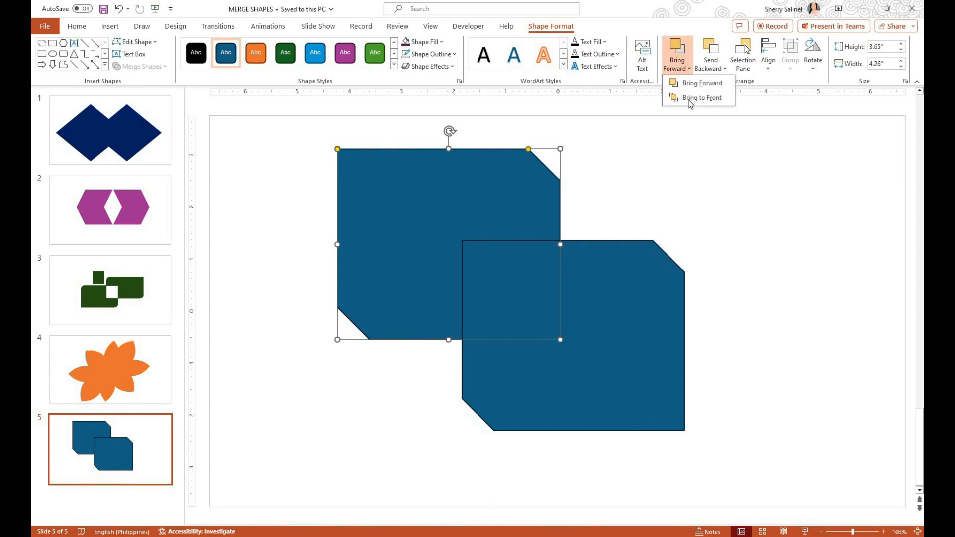
pyautogui.click(702, 98)
# - Subtract the upper-left rectangle from the lower-right one, undo the merge, and deselect the shapes
pyautogui.moveTo(295, 126); pyautogui.dragTo(779, 471)
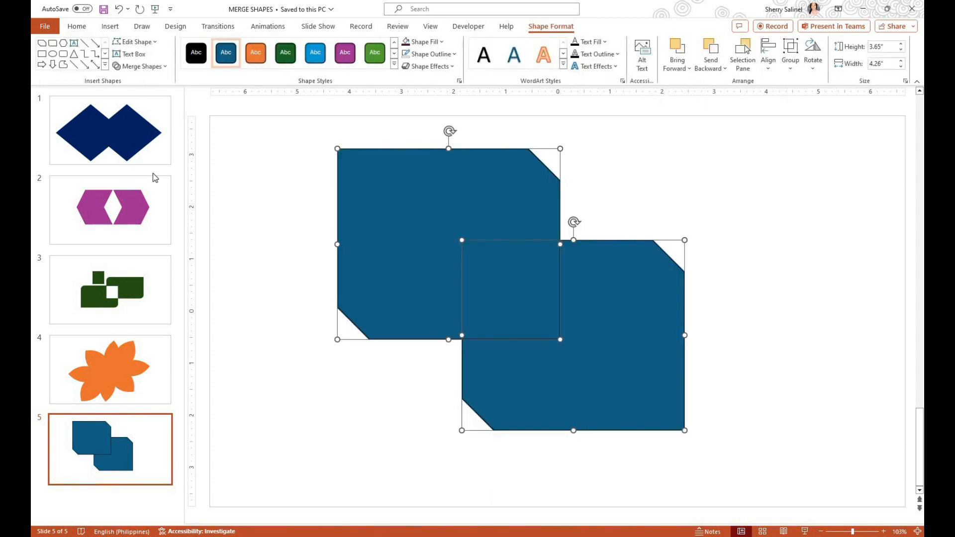
pyautogui.click(141, 67)
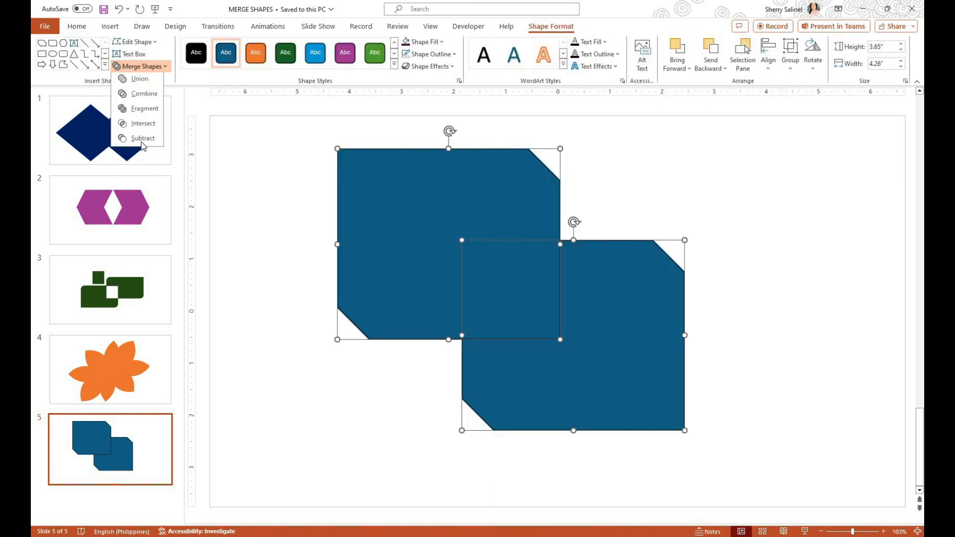
pyautogui.click(142, 140)
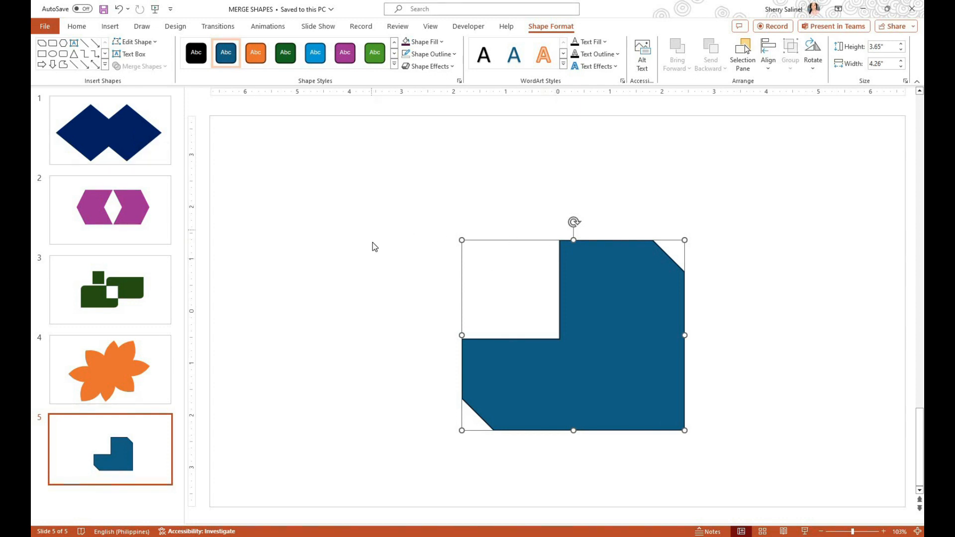
pyautogui.hotkey('ctrl', 'z')
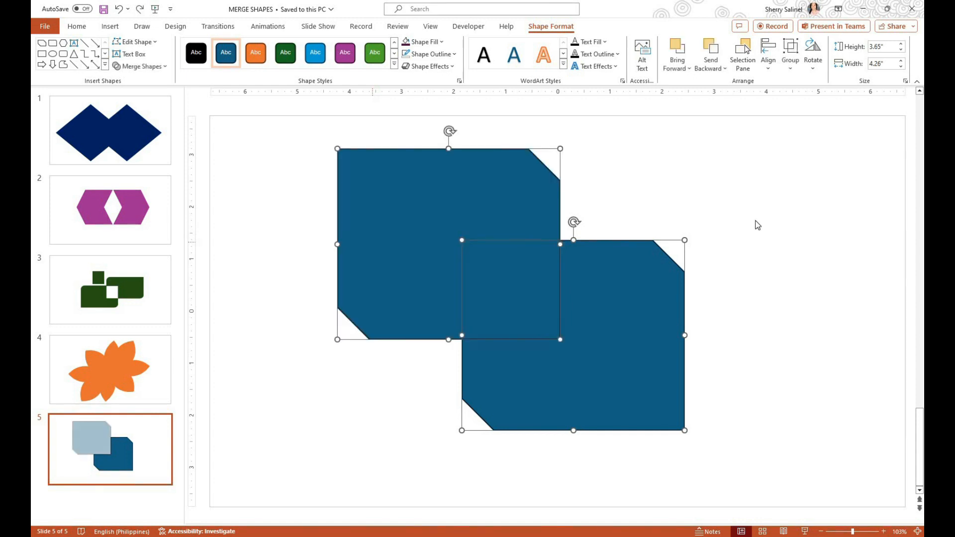
pyautogui.click(745, 283)
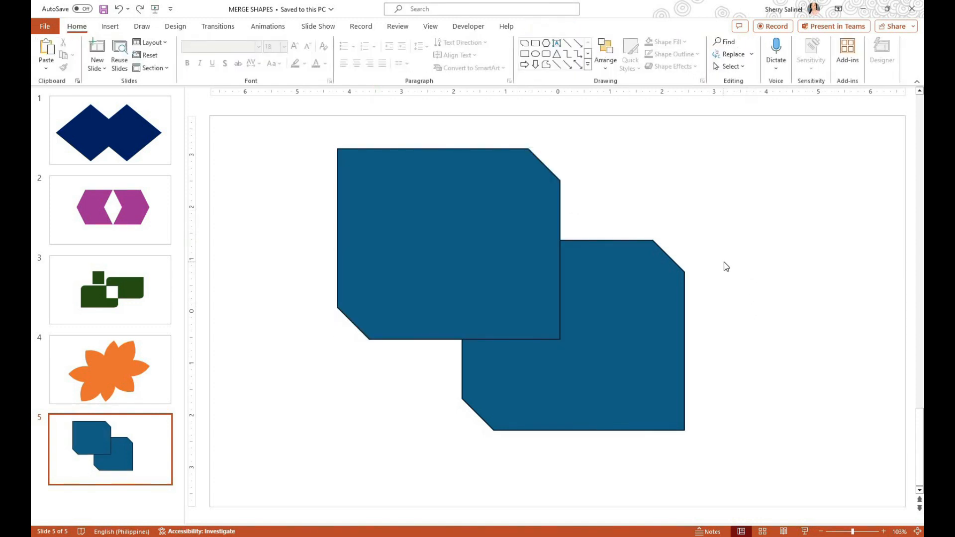